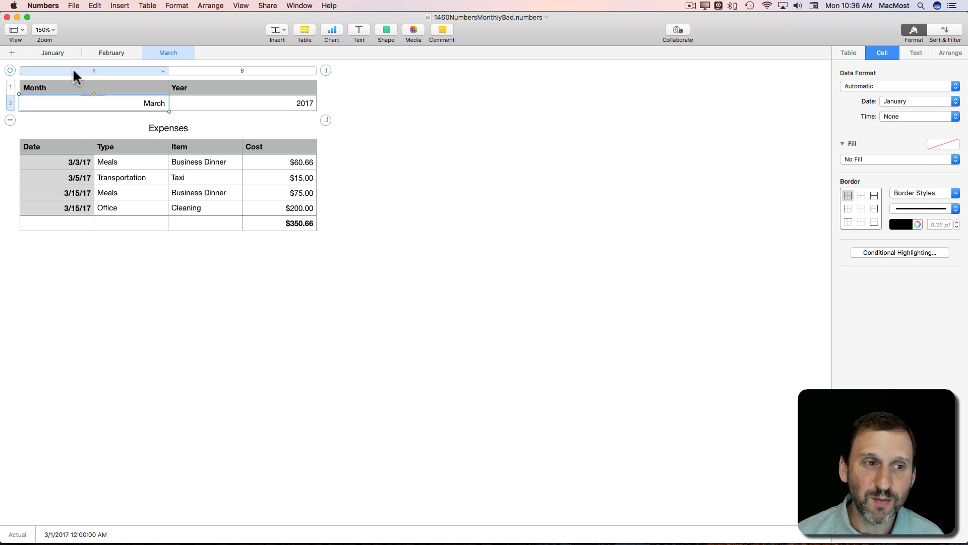
# Look through the January, February and March sheets of the monthly expenses document
pyautogui.click(59, 51)
pyautogui.click(104, 53)
pyautogui.click(168, 53)
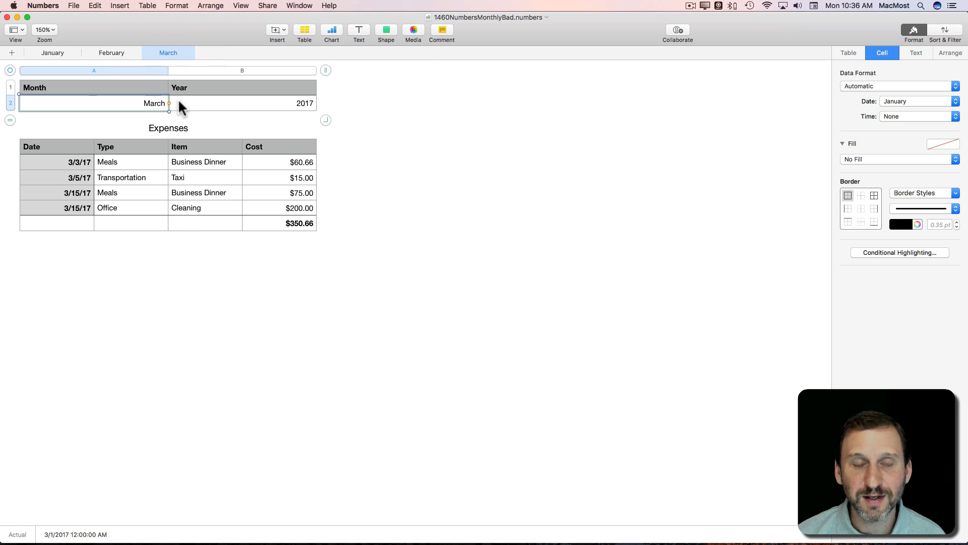
pyautogui.click(57, 54)
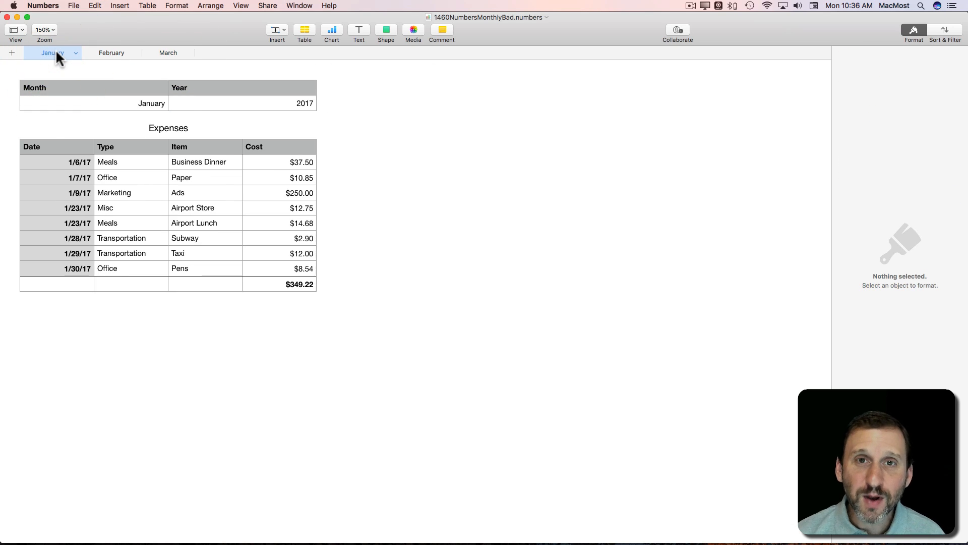
# Switch to the 1460NumbersMonthlyGood.numbers document and inspect its Month and Year cells
pyautogui.press('super+grave')
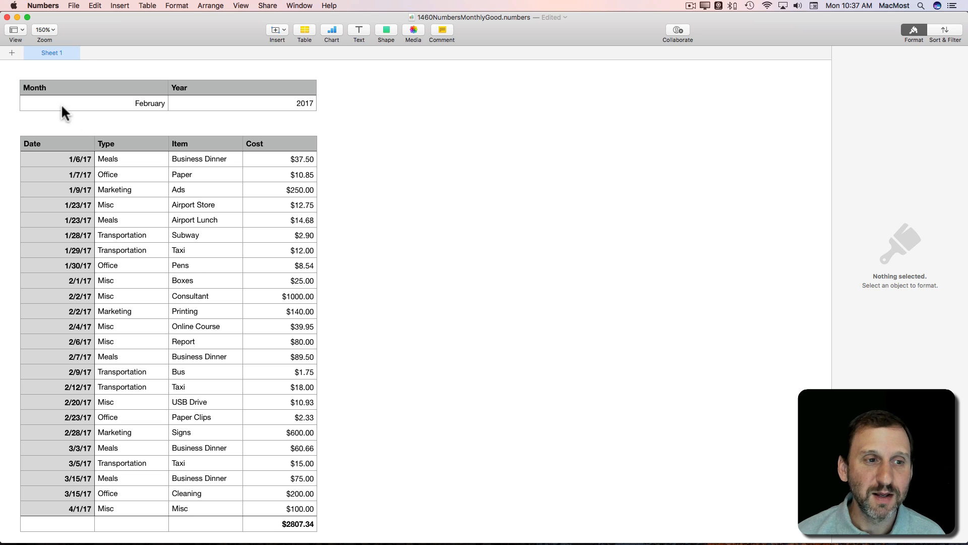
pyautogui.click(126, 102)
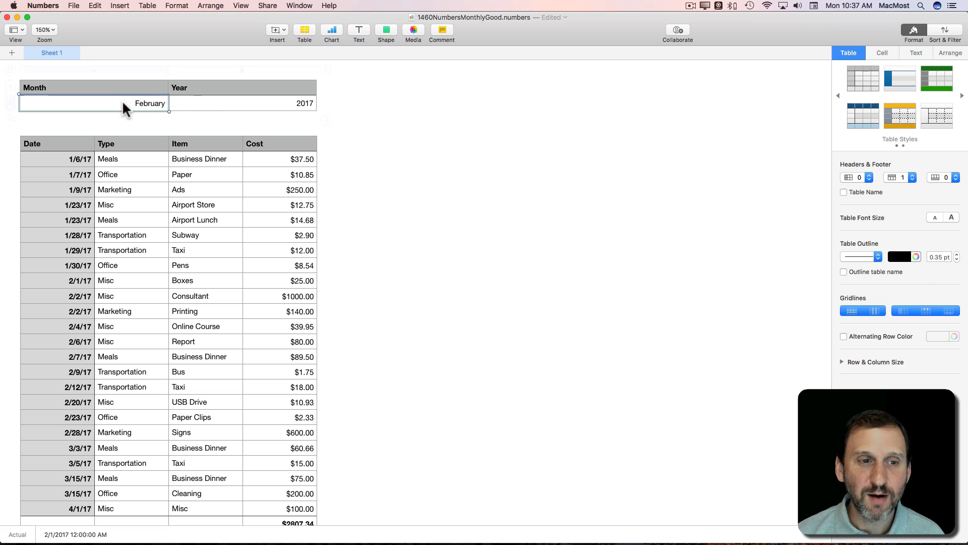
pyautogui.click(215, 101)
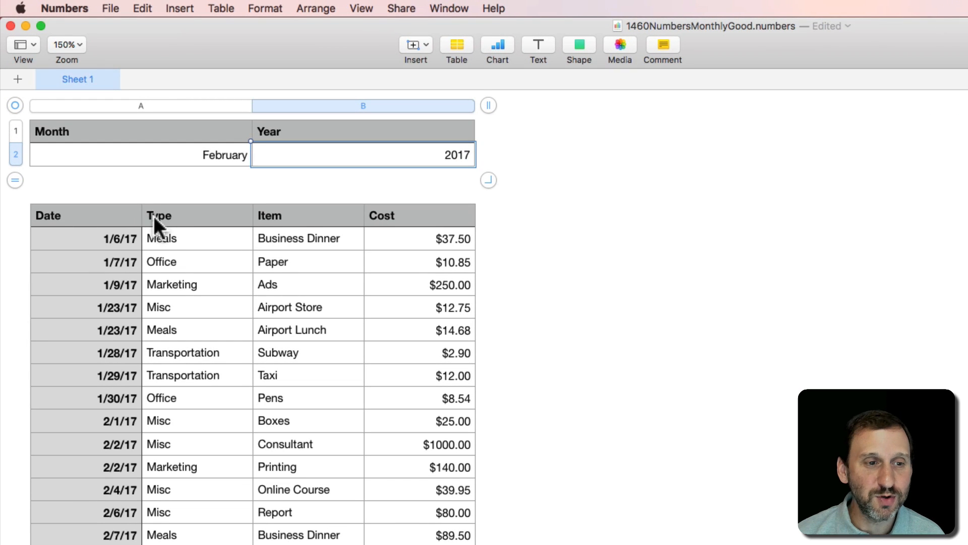
# Examine the filter choices offered for the Date column of the expense table
pyautogui.click(108, 220)
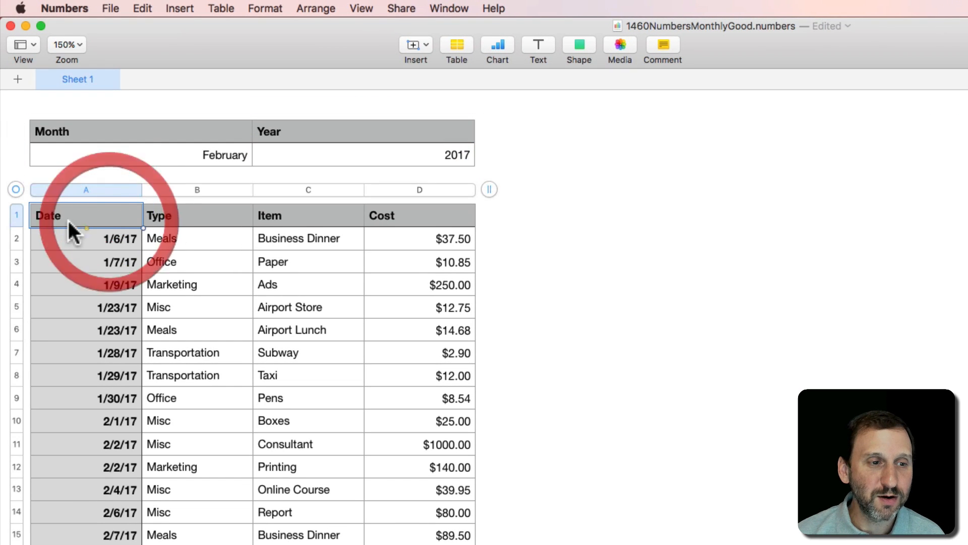
pyautogui.click(134, 190)
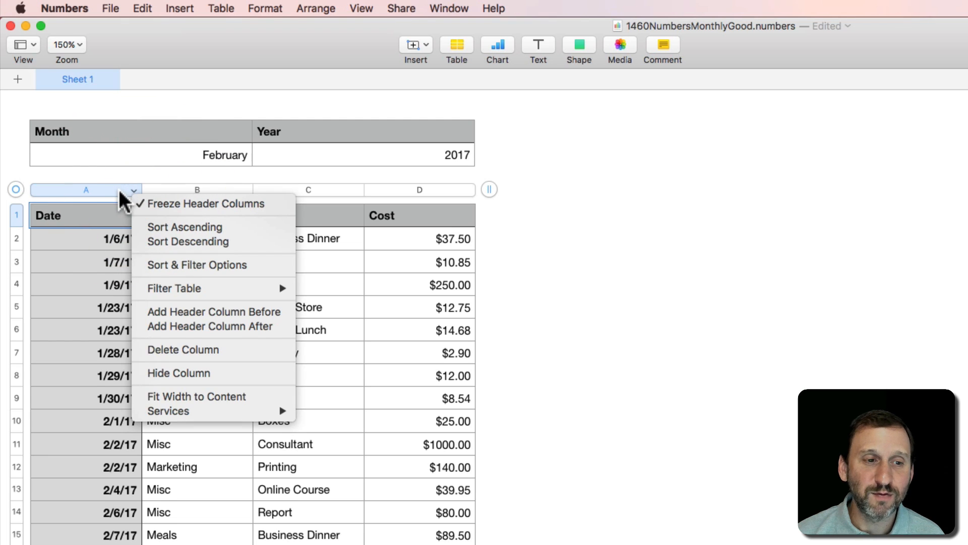
pyautogui.moveTo(186, 287)
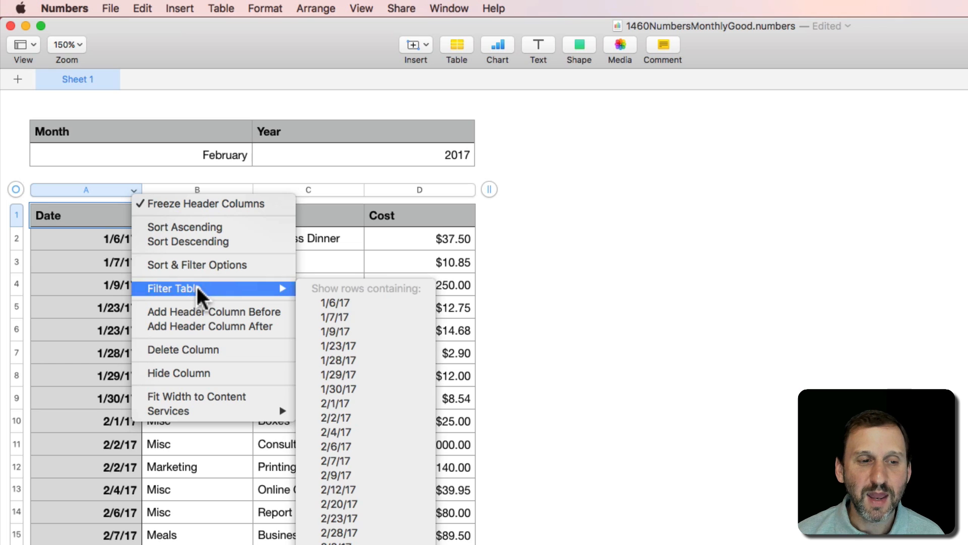
pyautogui.click(650, 252)
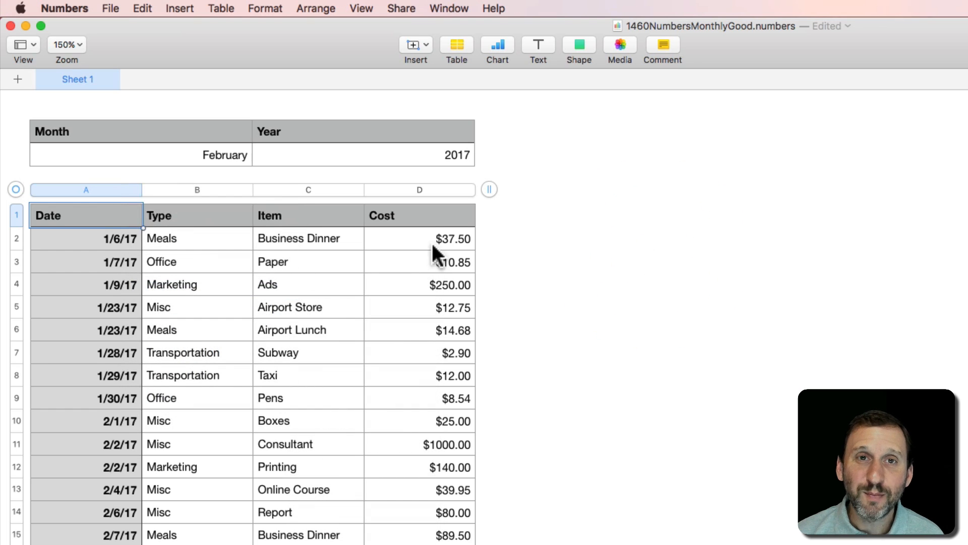
# Insert a column before the Type column and start a formula in its first body cell, B2
pyautogui.click(243, 190)
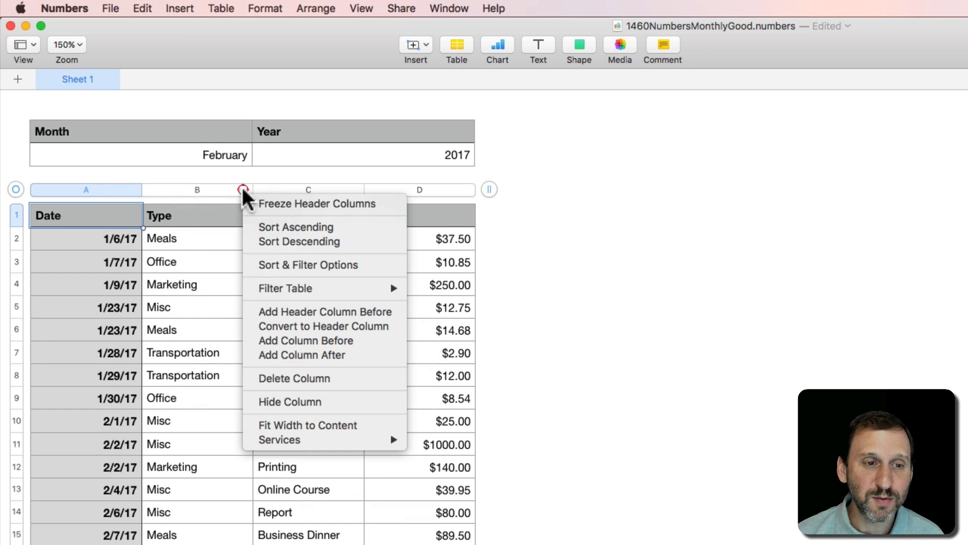
pyautogui.click(306, 341)
pyautogui.click(197, 238)
pyautogui.write('=')
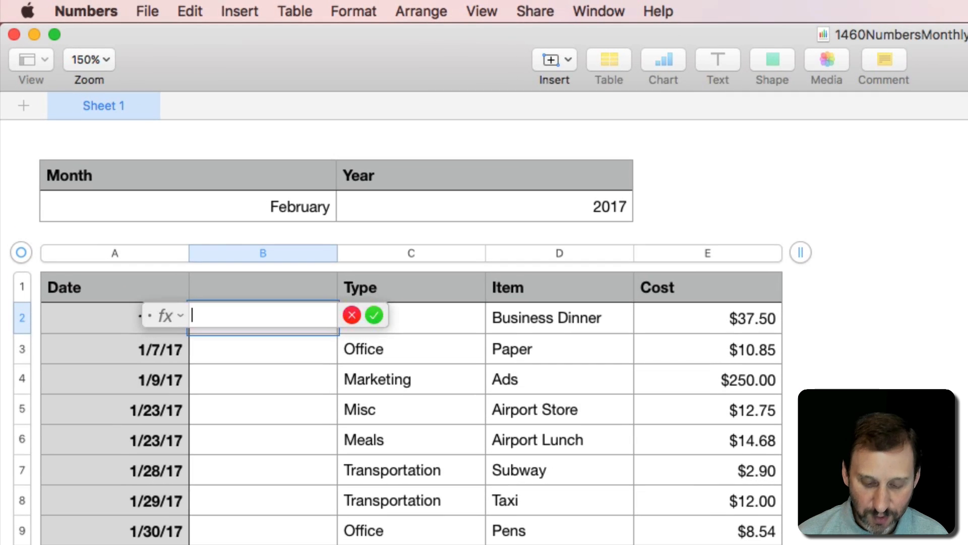
# Begin the B2 formula with AND(YEAR($A2)=Table 1::$B$2, preserving both row and column of the Year cell reference
pyautogui.write('AND(')
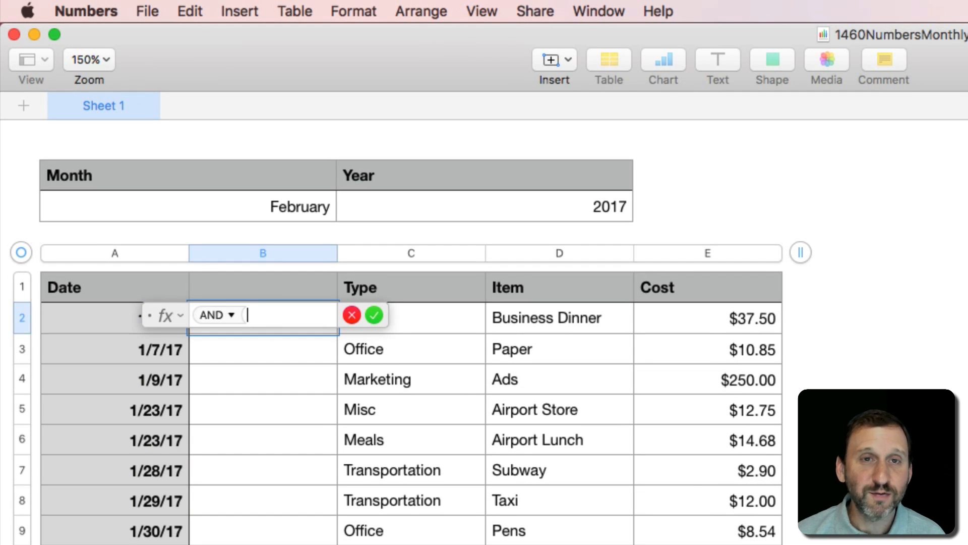
pyautogui.write('YEAR(')
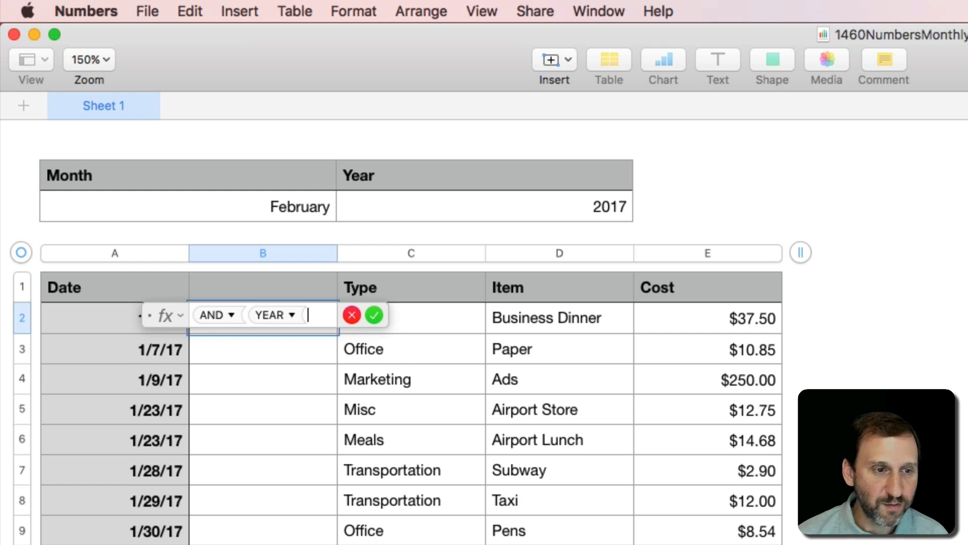
pyautogui.click(107, 318)
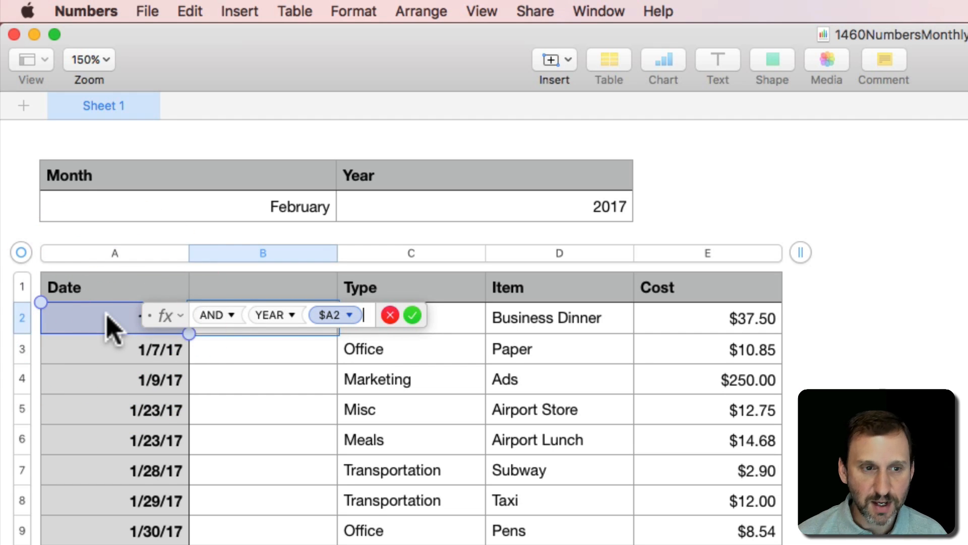
pyautogui.write(')=')
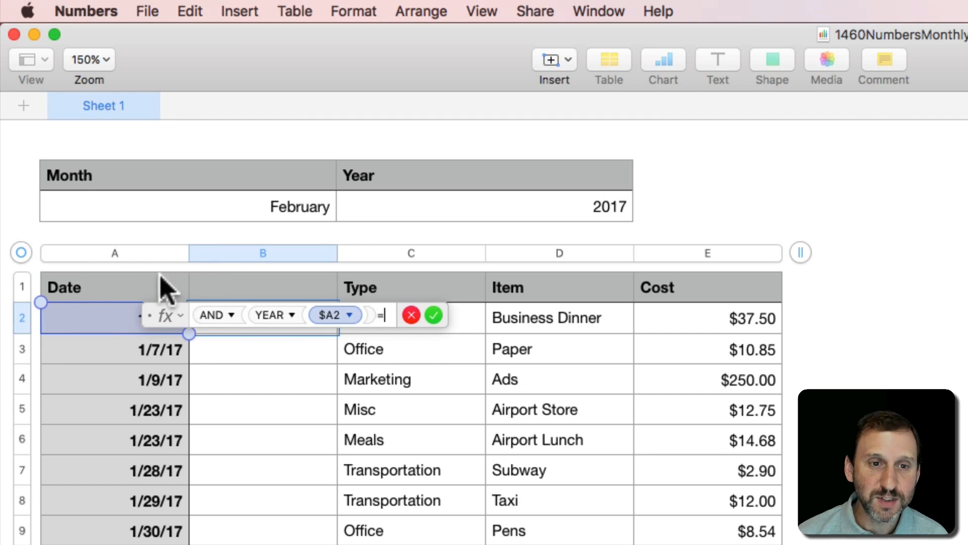
pyautogui.click(498, 215)
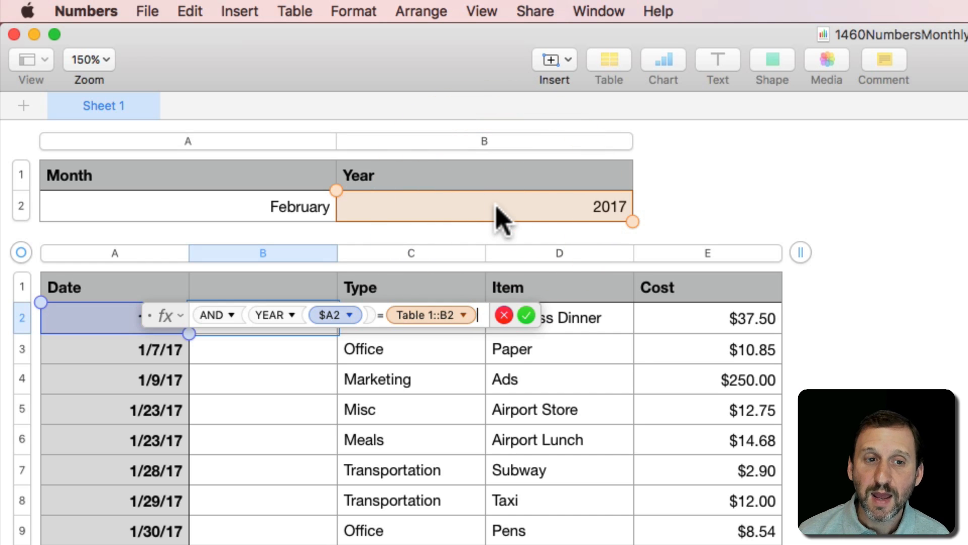
pyautogui.click(462, 315)
pyautogui.click(430, 359)
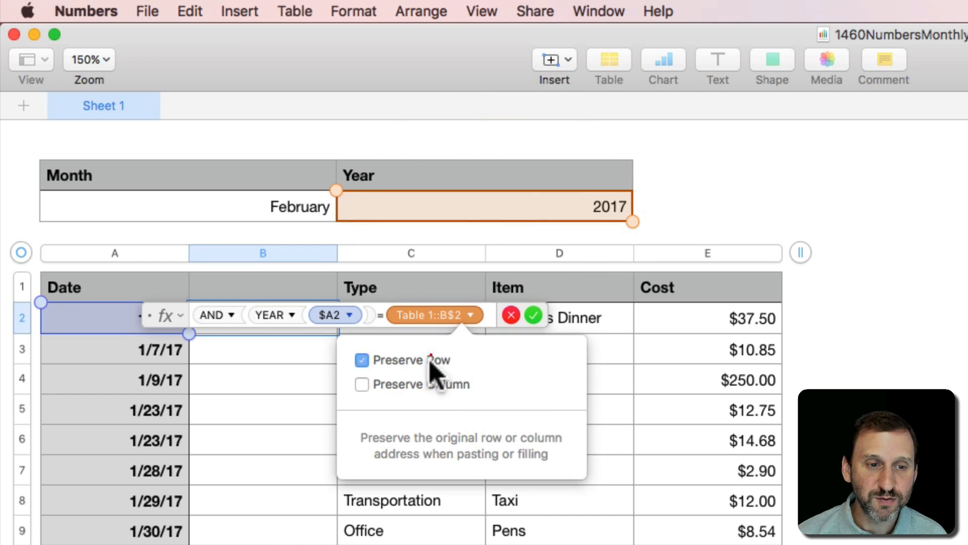
pyautogui.click(423, 383)
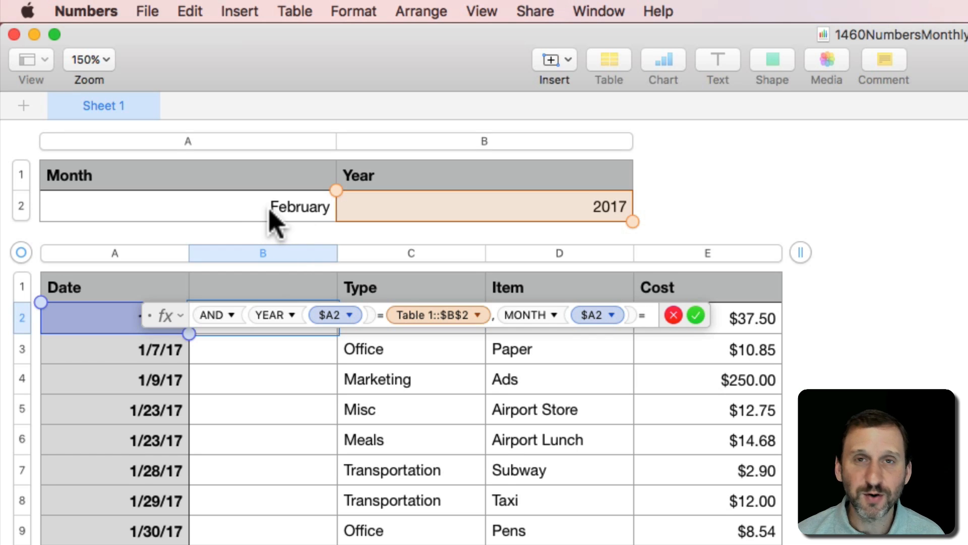
# Complete the B2 formula by comparing MONTH($A2) with MONTH of the Month cell, preserve that reference's row, and accept the formula
pyautogui.write('mon')
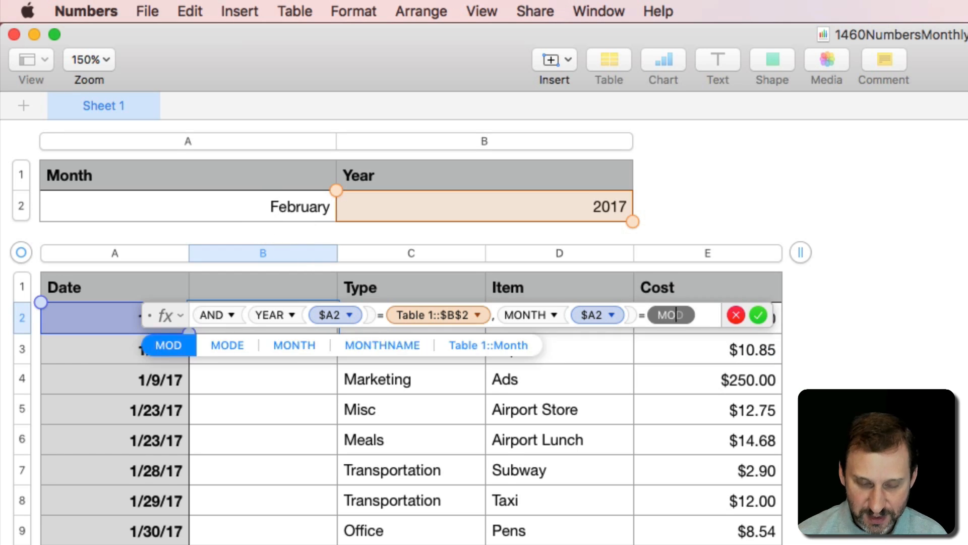
pyautogui.press('Return')
pyautogui.click(245, 212)
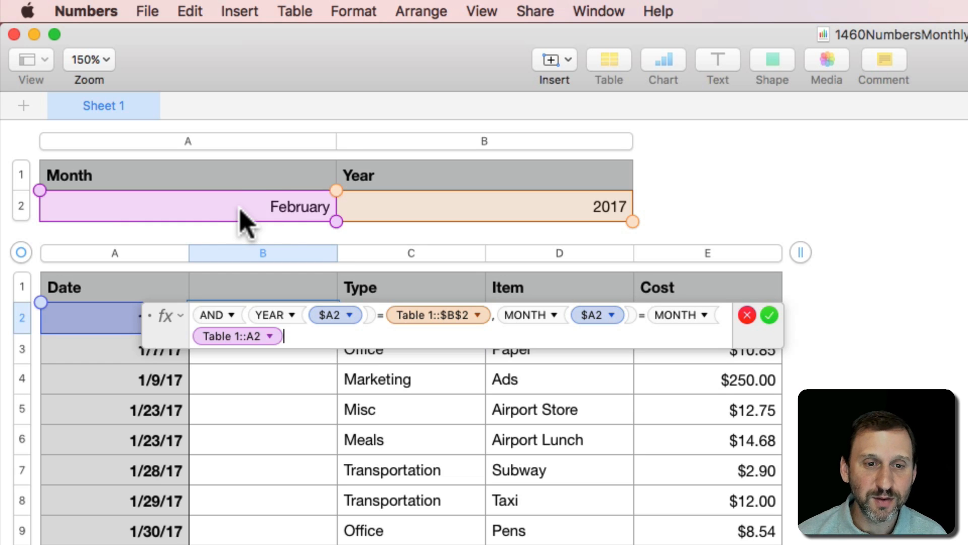
pyautogui.write('))')
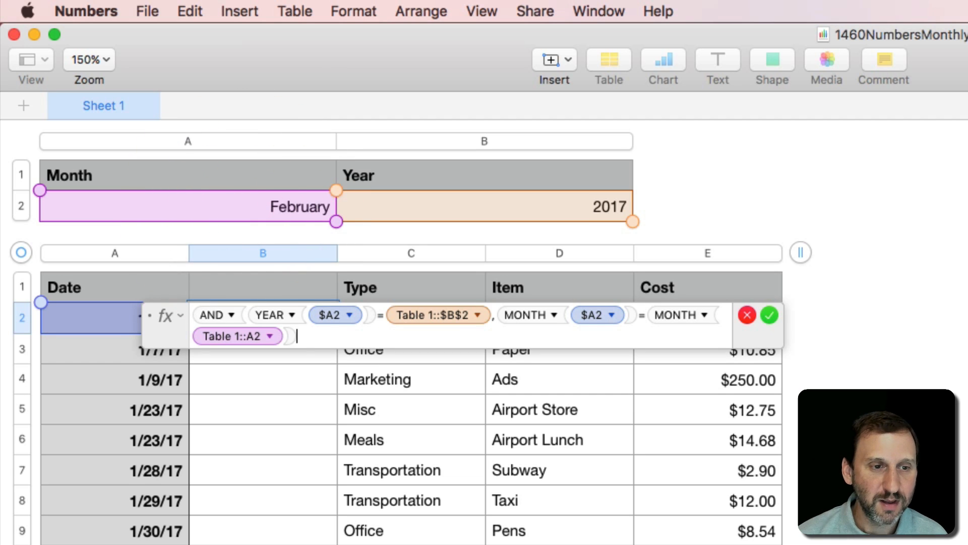
pyautogui.click(272, 336)
pyautogui.click(230, 380)
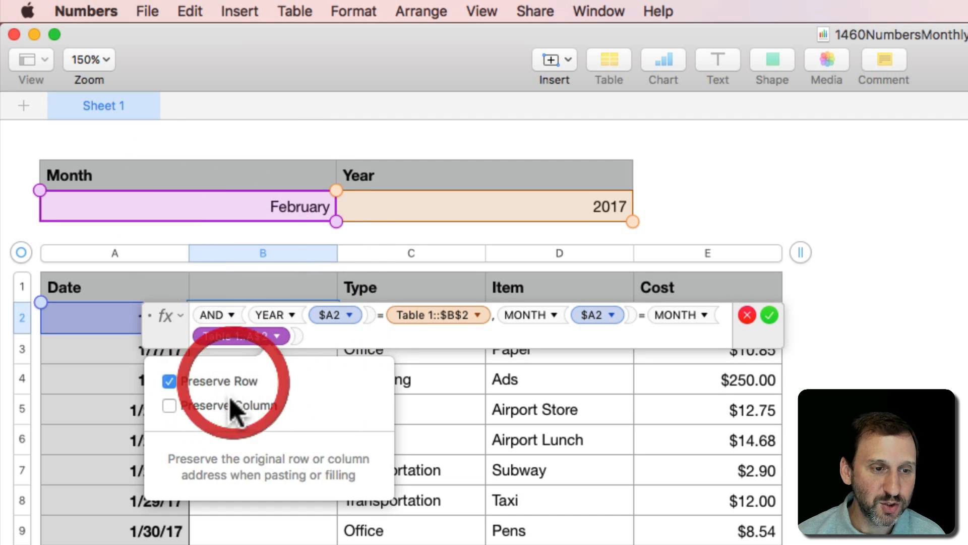
pyautogui.press('Return')
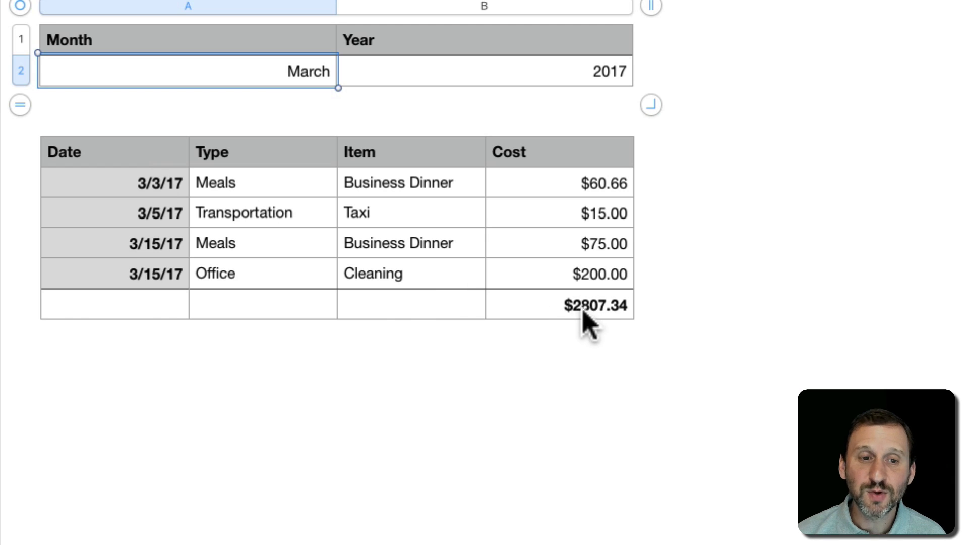
# Replace the Cost total's formula with SUMIF(B,true,Cost) and review the accepted formula
pyautogui.click(586, 309)
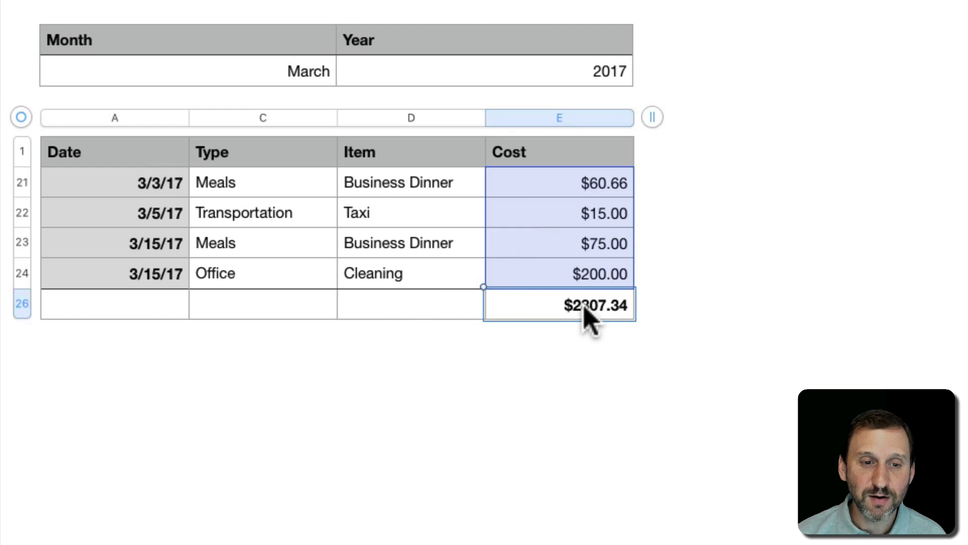
pyautogui.doubleClick(584, 309)
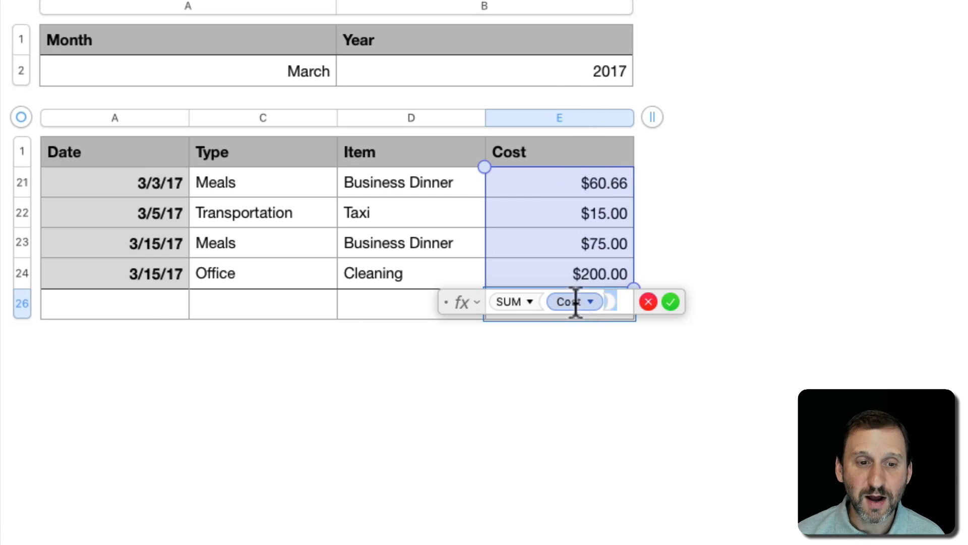
pyautogui.press('super+a')
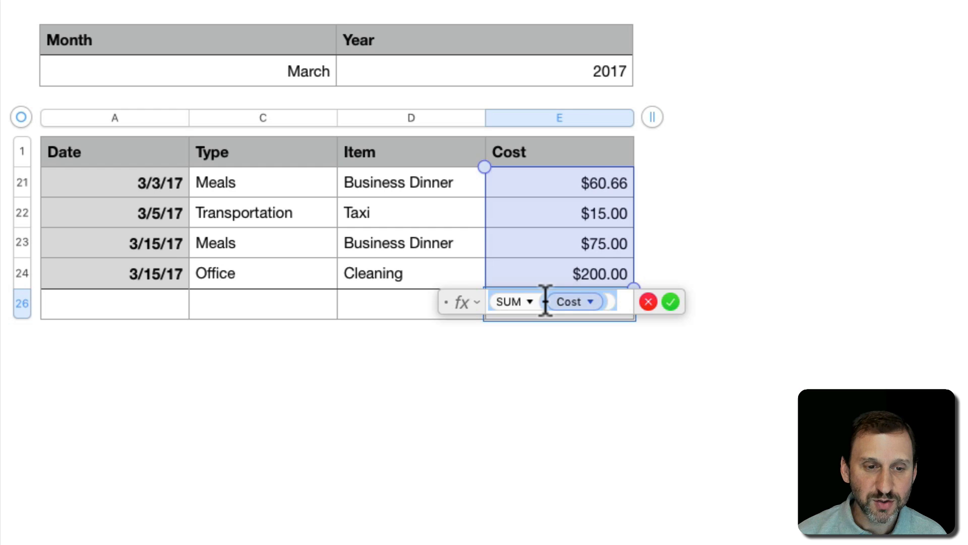
pyautogui.press('BackSpace')
pyautogui.write('SUMIF(')
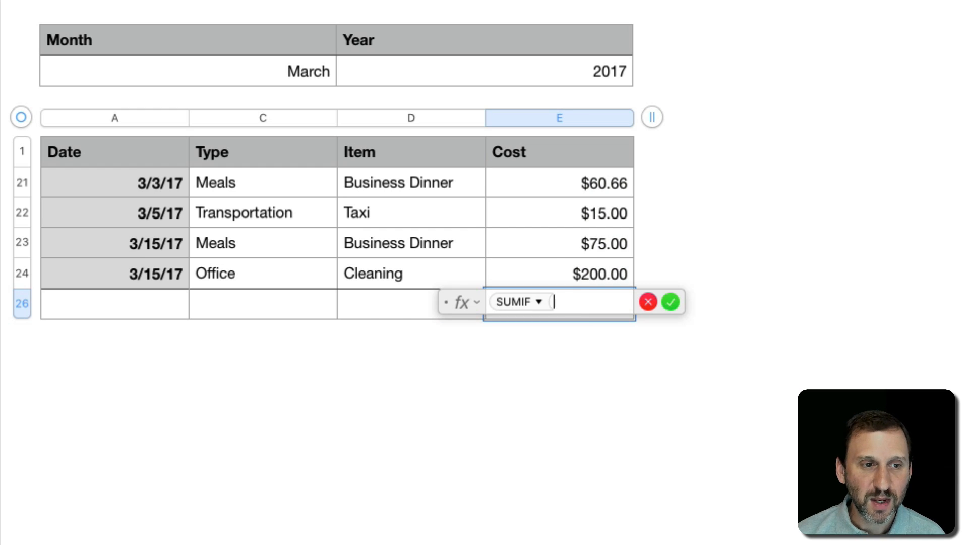
pyautogui.write('B')
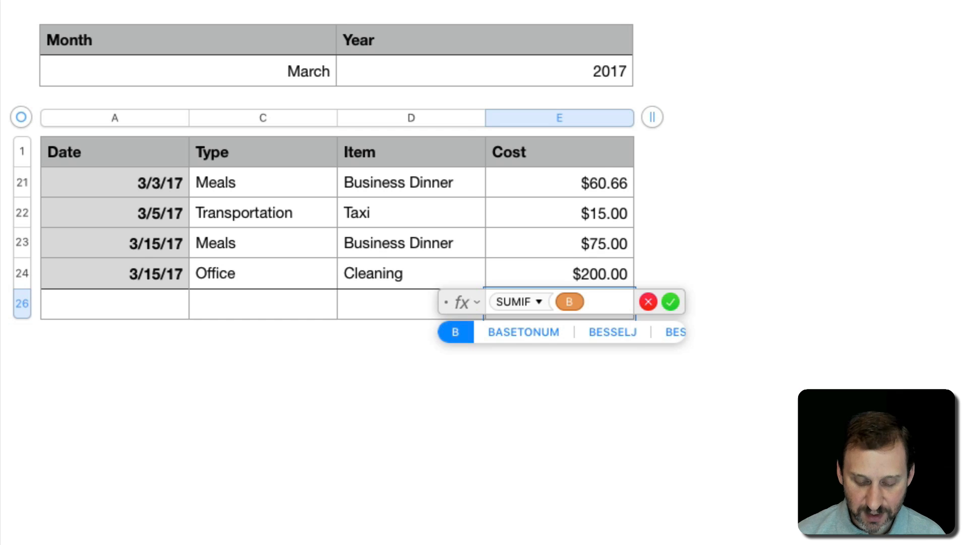
pyautogui.write(',true')
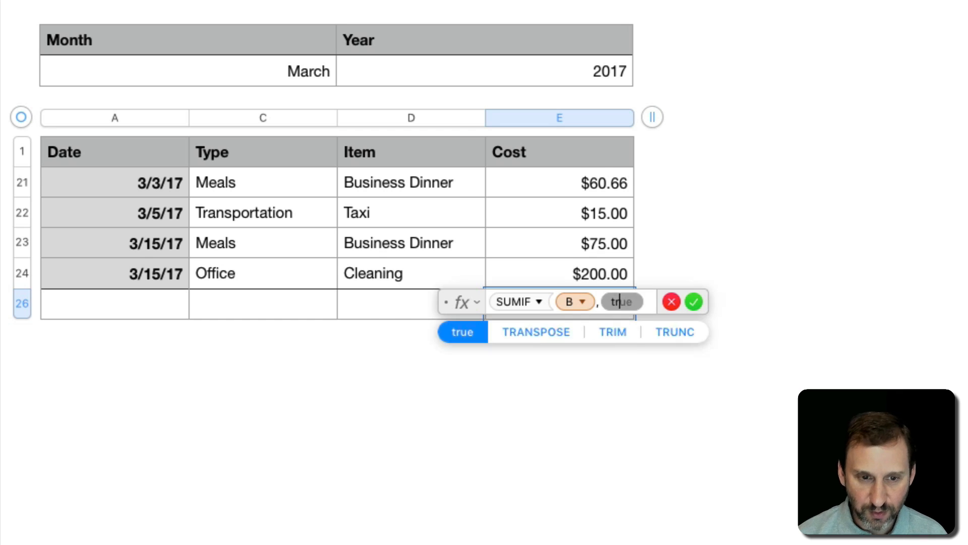
pyautogui.press('Return')
pyautogui.write(',')
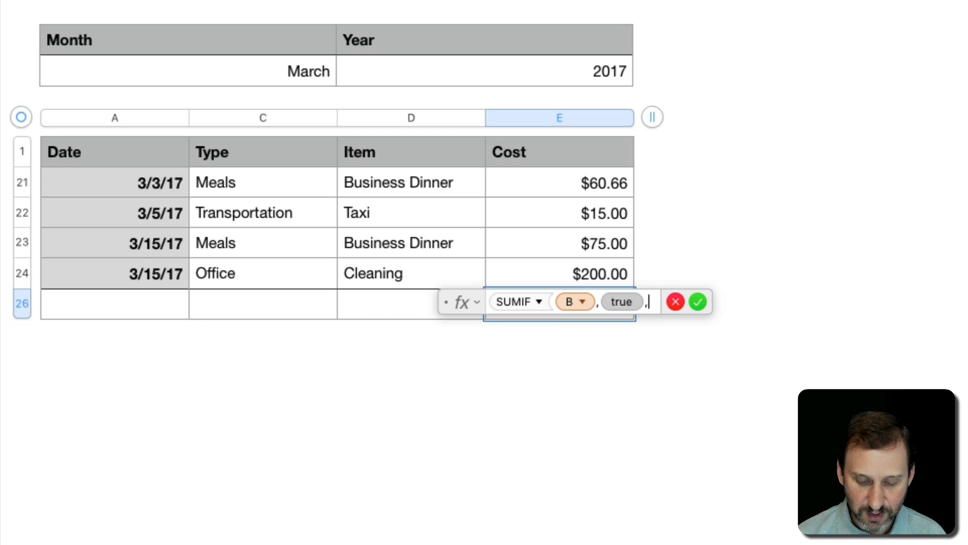
pyautogui.write('E)')
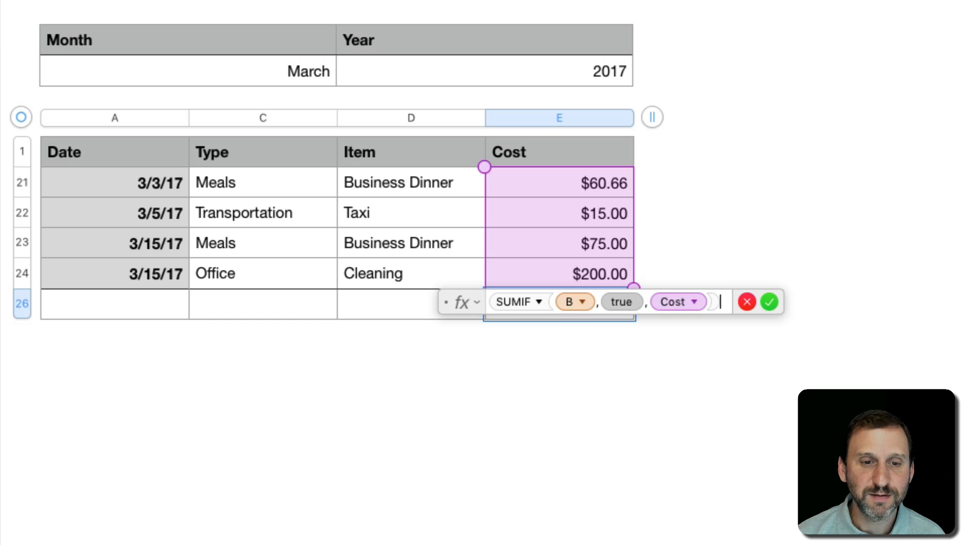
pyautogui.press('Return')
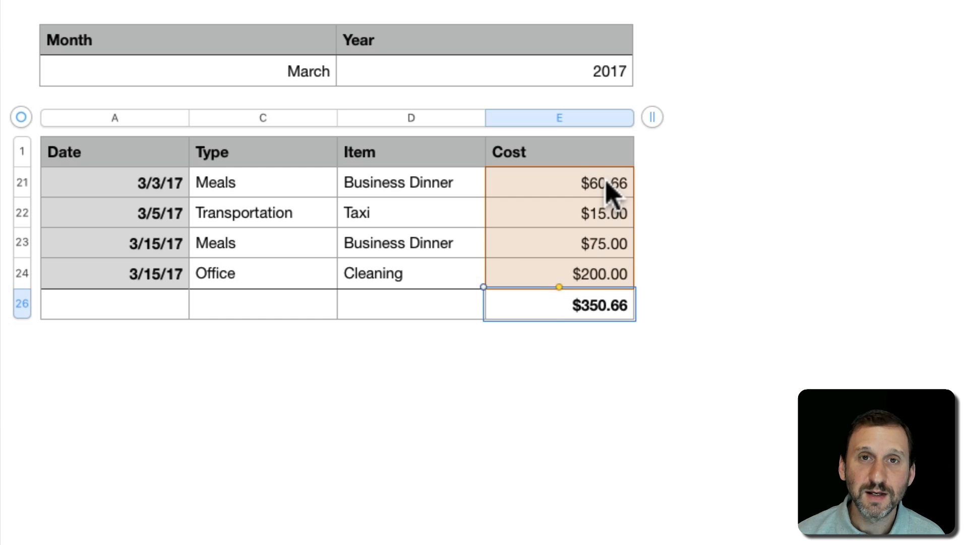
pyautogui.doubleClick(582, 314)
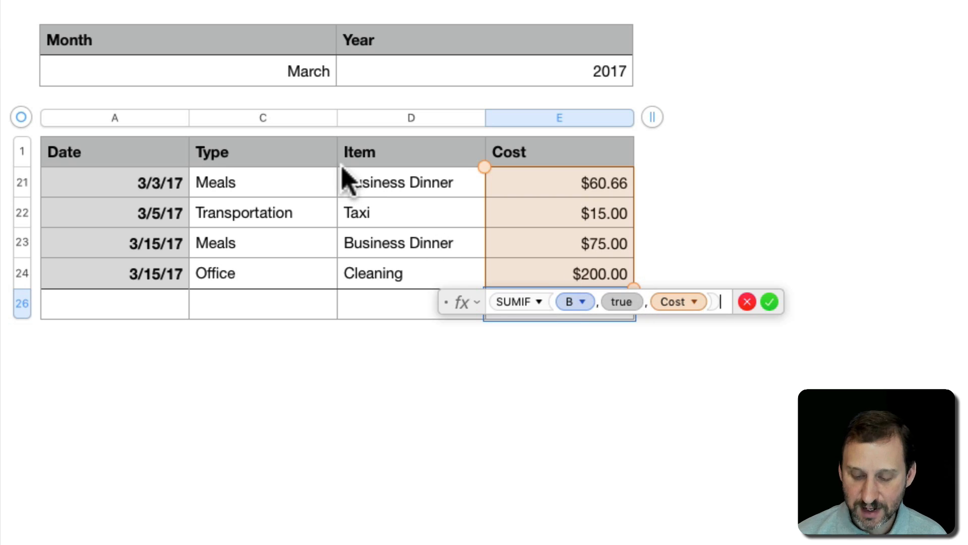
pyautogui.press('Return')
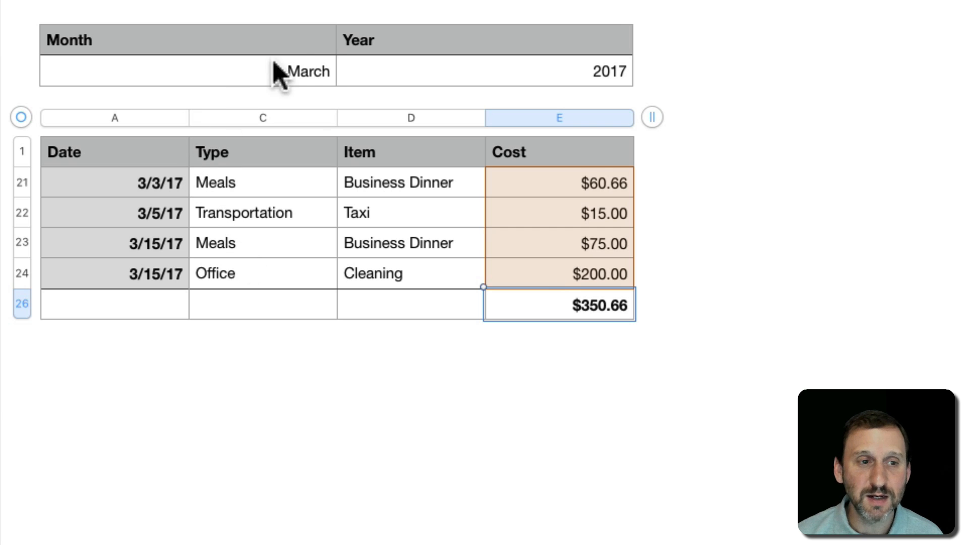
# Switch the Month cell to February to test the filtered table, and return it to March
pyautogui.click(291, 74)
pyautogui.click(291, 74)
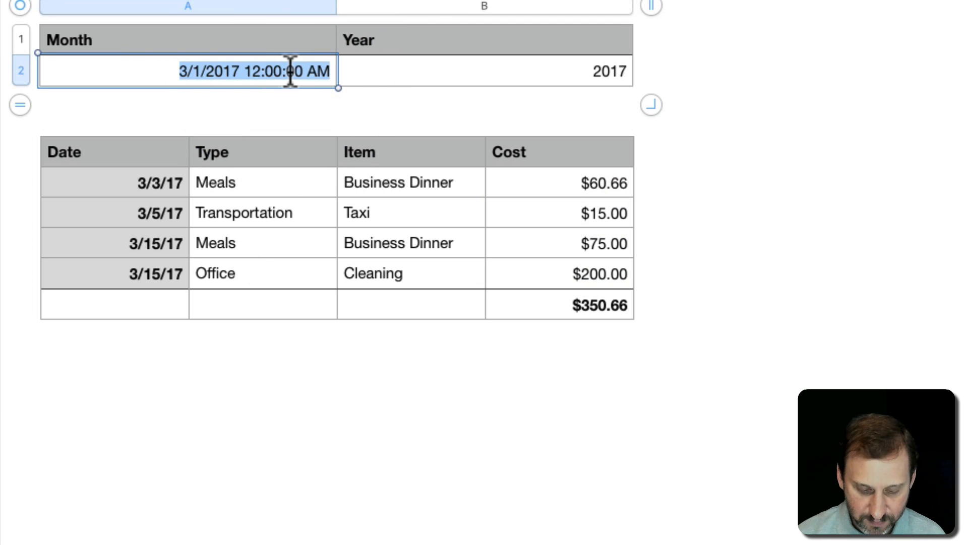
pyautogui.write('Februar')
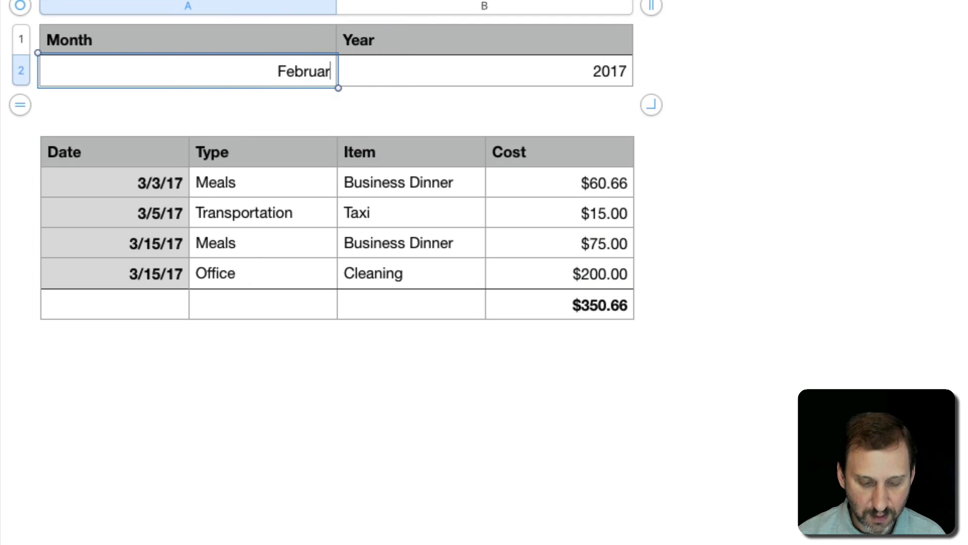
pyautogui.write('y')
pyautogui.press('Return')
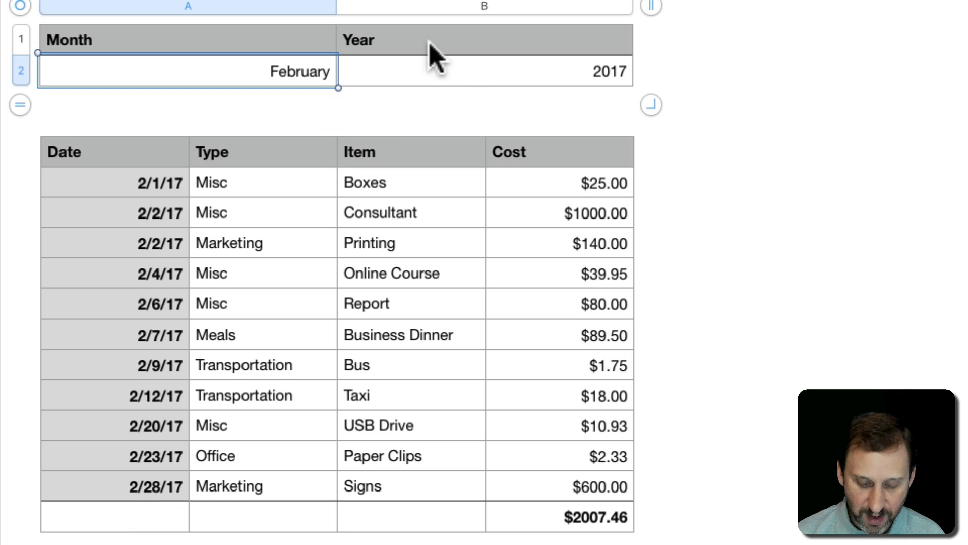
pyautogui.write('March')
pyautogui.press('Return')
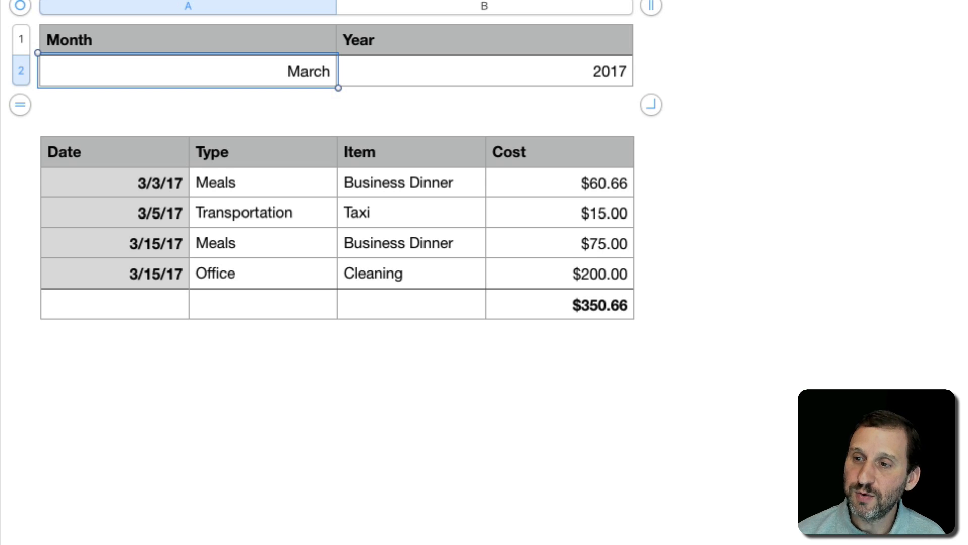
# Turn off the expense table's filter and add an empty body row below the 4/1/17 expense
pyautogui.click(101, 152)
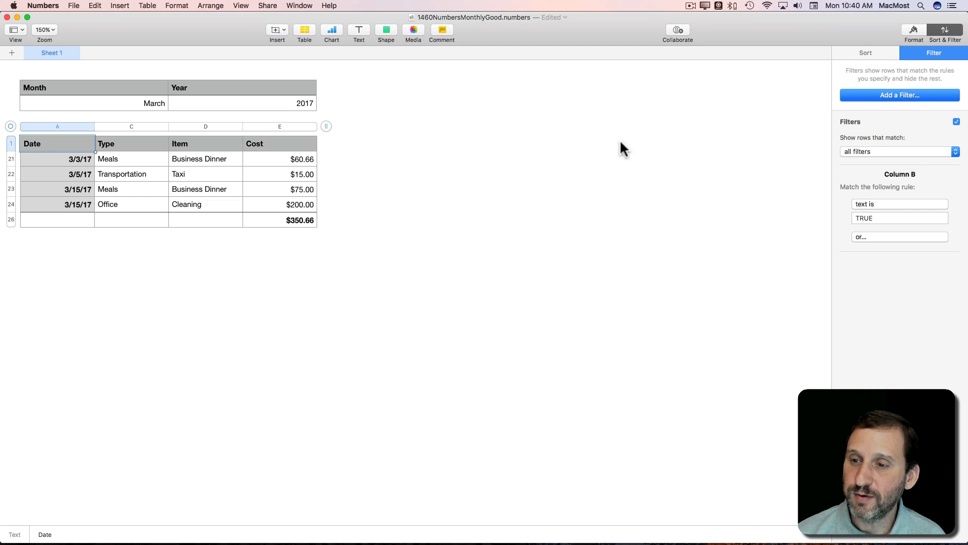
pyautogui.click(957, 122)
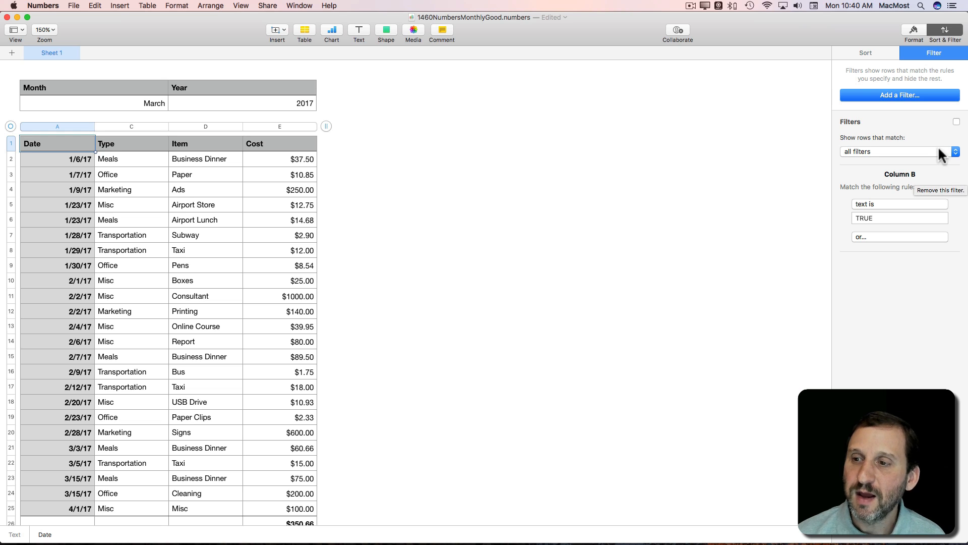
pyautogui.scroll(-2, 83, 425)
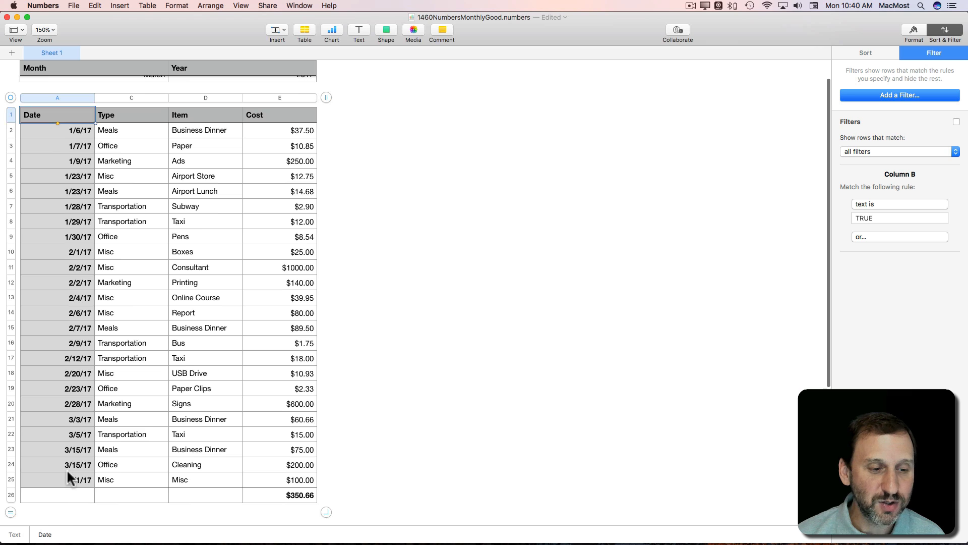
pyautogui.click(64, 472)
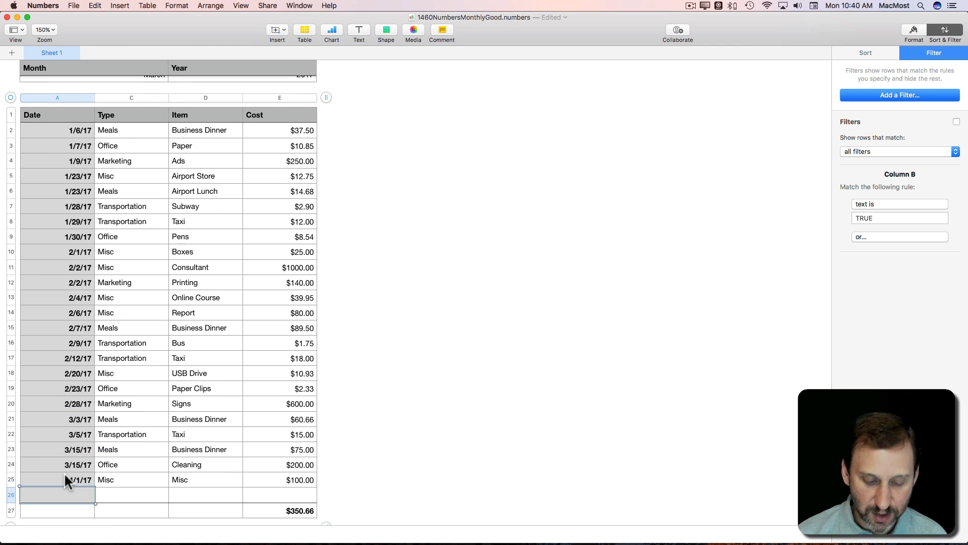
# Fill the new expense row with date 4/2/17, type Misc, item Misc and a cost of 200
pyautogui.write('4/2')
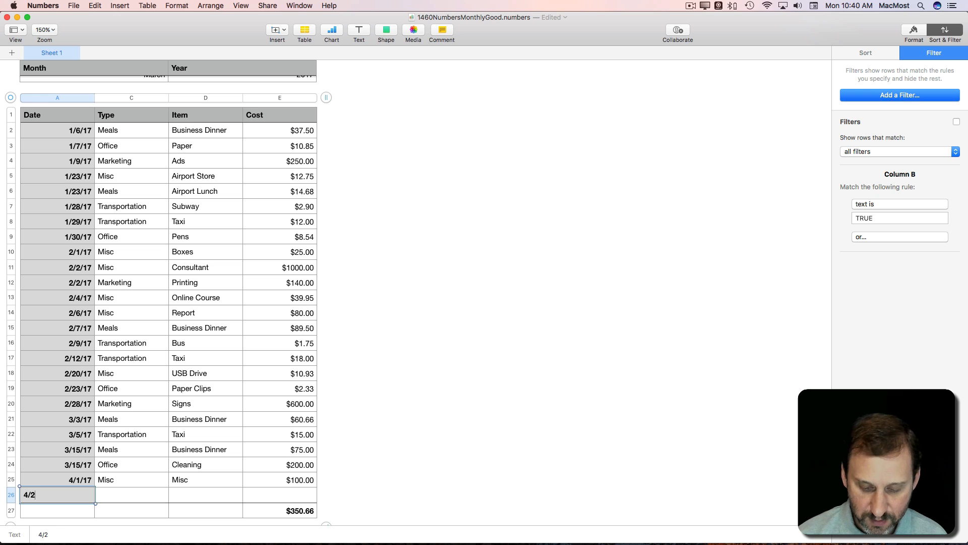
pyautogui.write('/17')
pyautogui.press('Tab')
pyautogui.write('Misc')
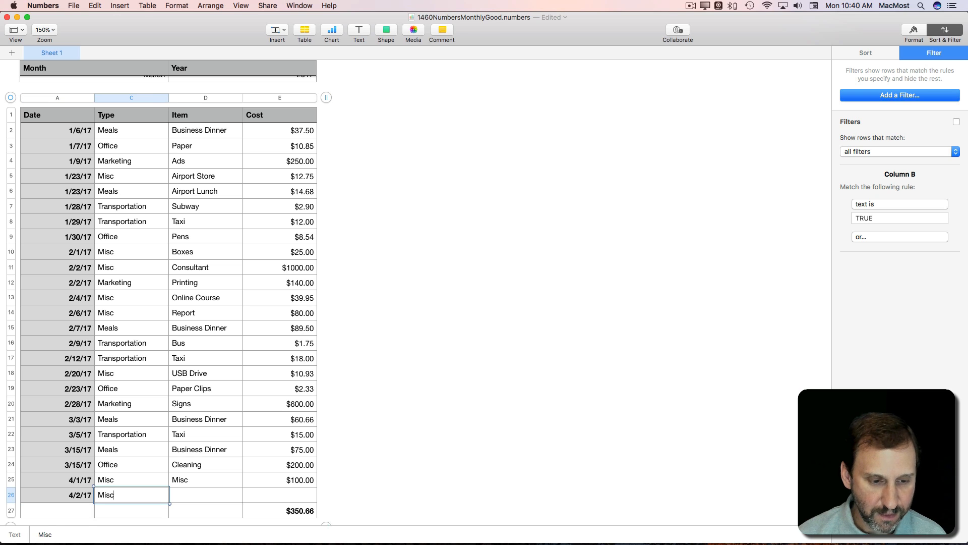
pyautogui.press('Tab')
pyautogui.write('Msic')
pyautogui.press('BackSpace')
pyautogui.press('BackSpace')
pyautogui.press('BackSpace')
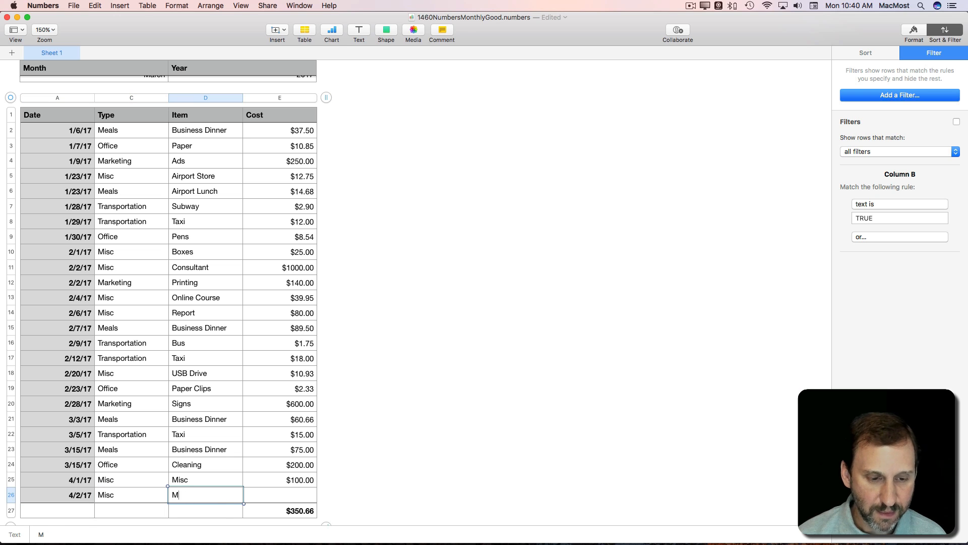
pyautogui.write('isc')
pyautogui.press('Tab')
pyautogui.write('200')
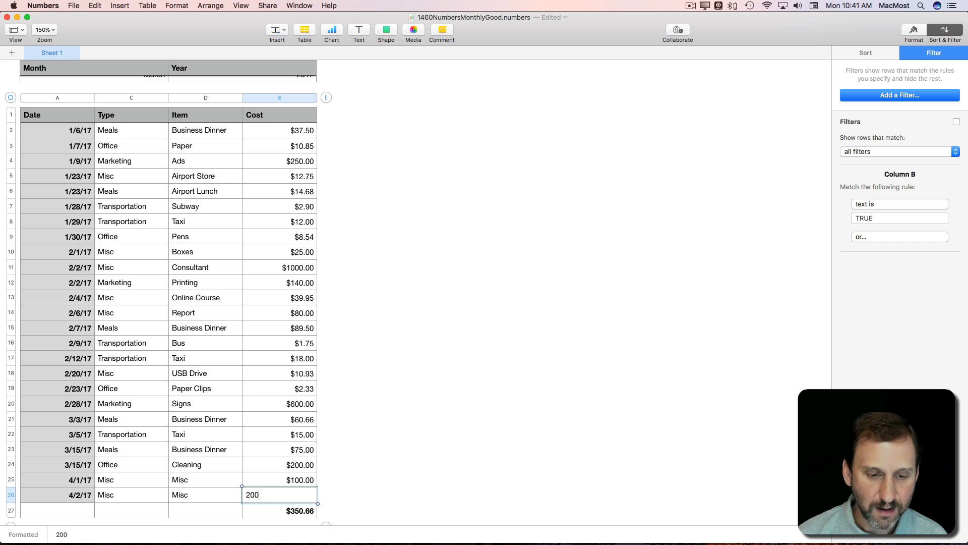
pyautogui.press('Return')
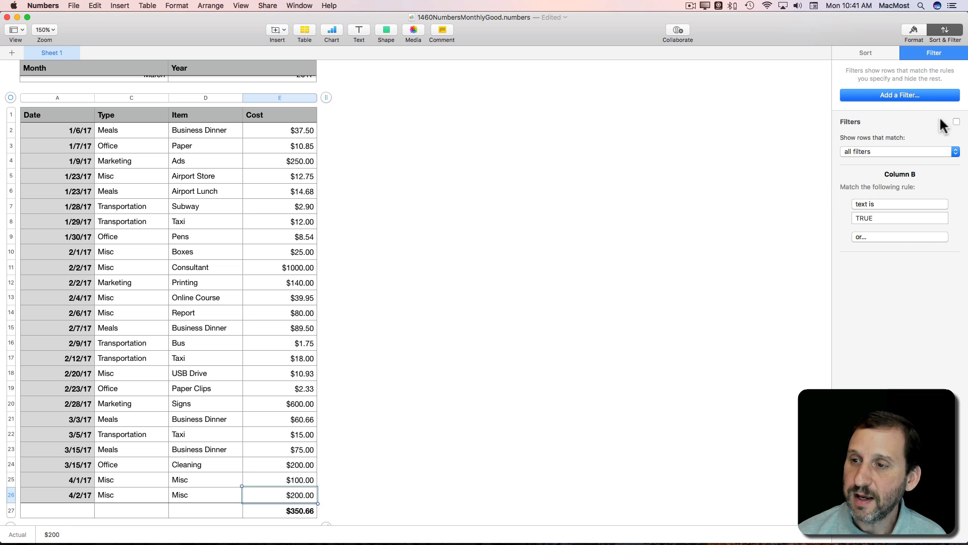
# Re-enable the expense table's filter and set the Month cell to April
pyautogui.click(957, 122)
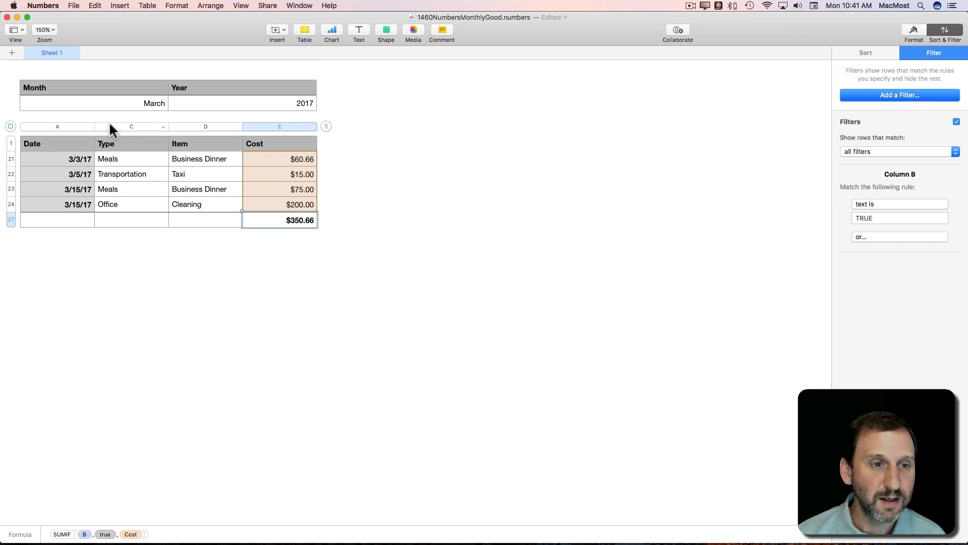
pyautogui.doubleClick(141, 103)
pyautogui.press('super+a')
pyautogui.write('April')
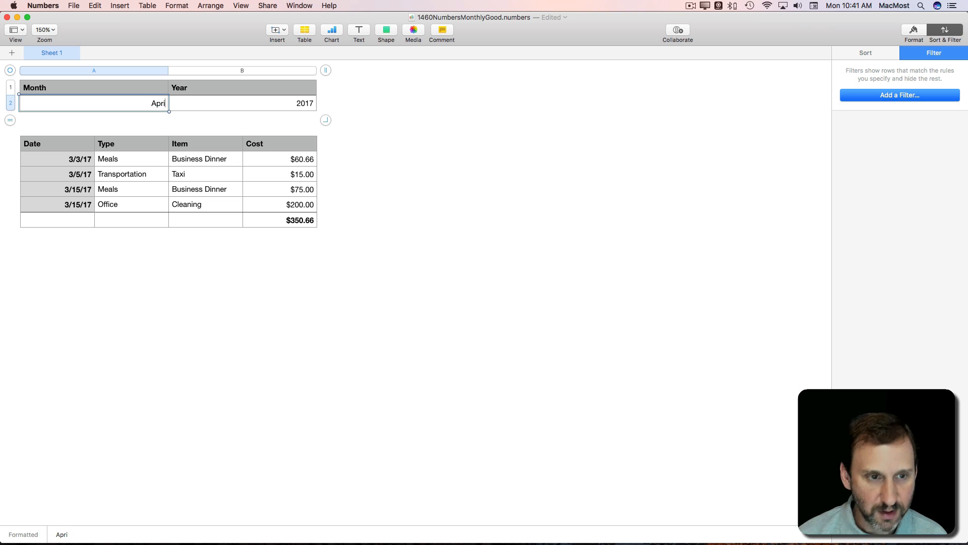
pyautogui.press('Return')
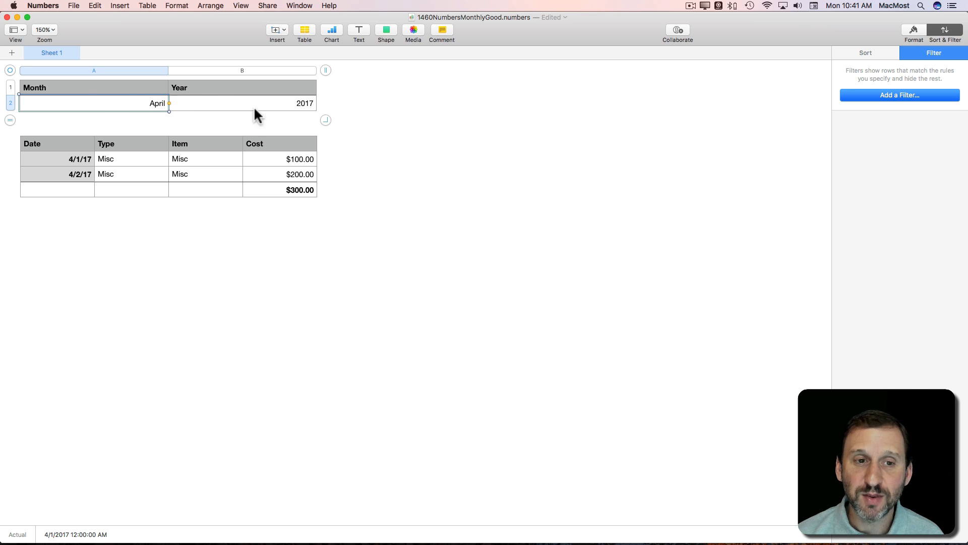
# Change the Month cell from April back to March
pyautogui.doubleClick(151, 106)
pyautogui.press('super+a')
pyautogui.write('Marc')
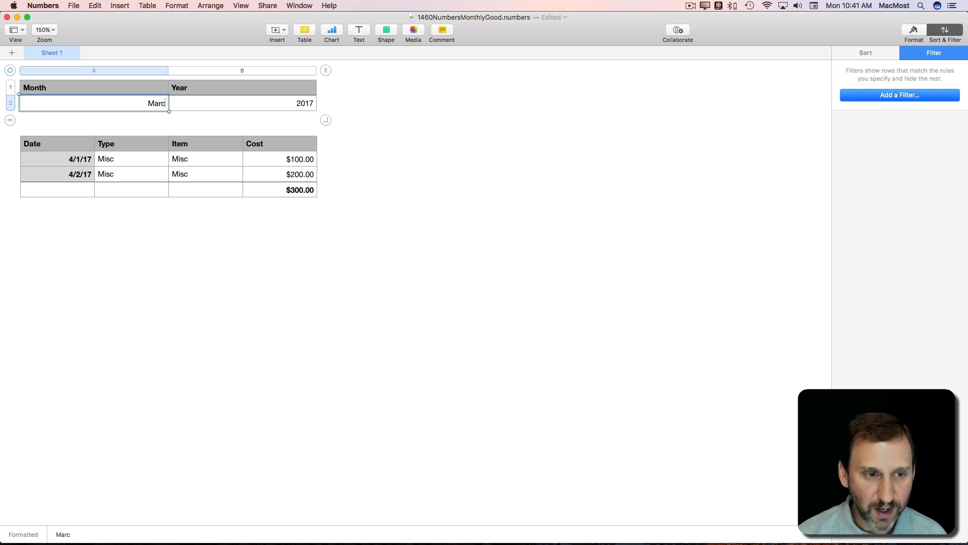
pyautogui.write('h')
pyautogui.press('Return')
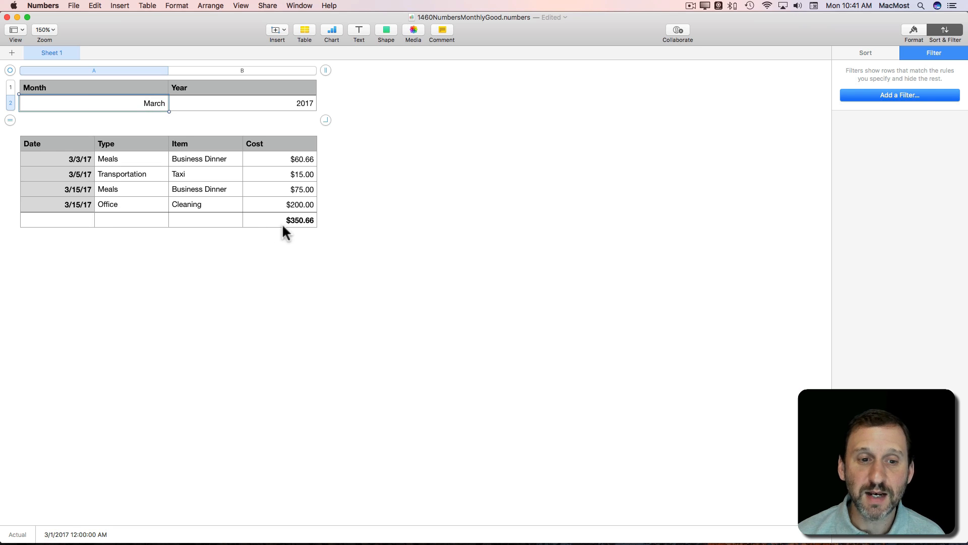
# Turn off the filter for the expense table and extend the table by one row at its end
pyautogui.click(69, 219)
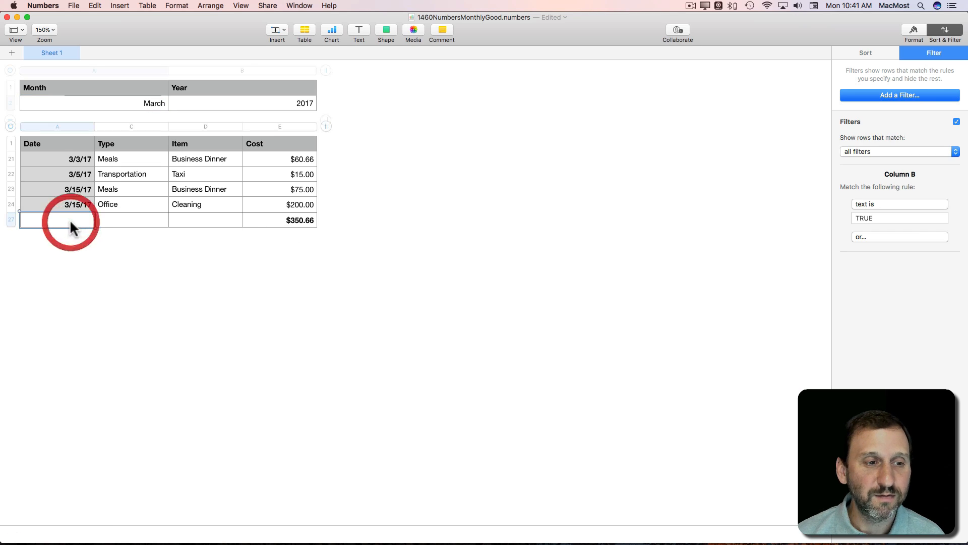
pyautogui.click(25, 220)
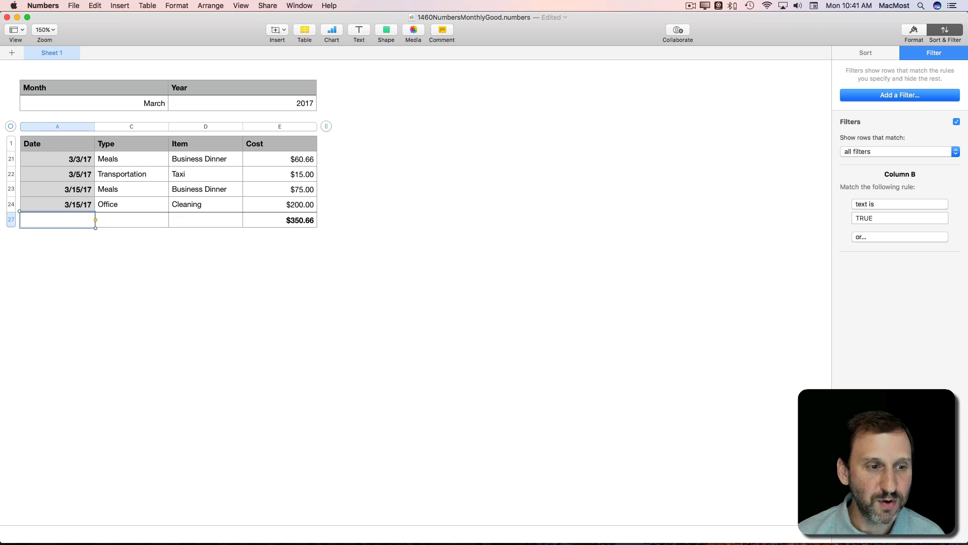
pyautogui.click(957, 122)
pyautogui.scroll(-10, 77, 341)
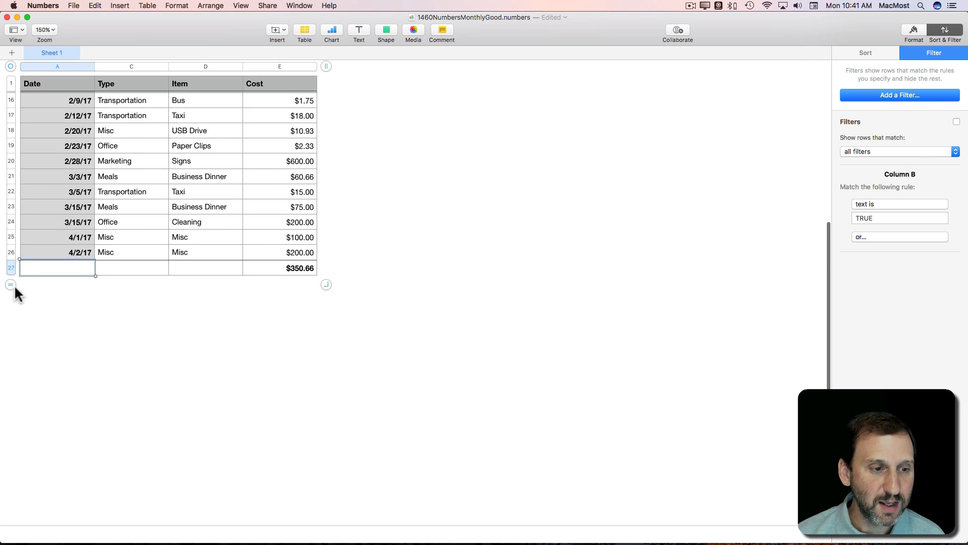
pyautogui.moveTo(8, 287); pyautogui.dragTo(8, 309)
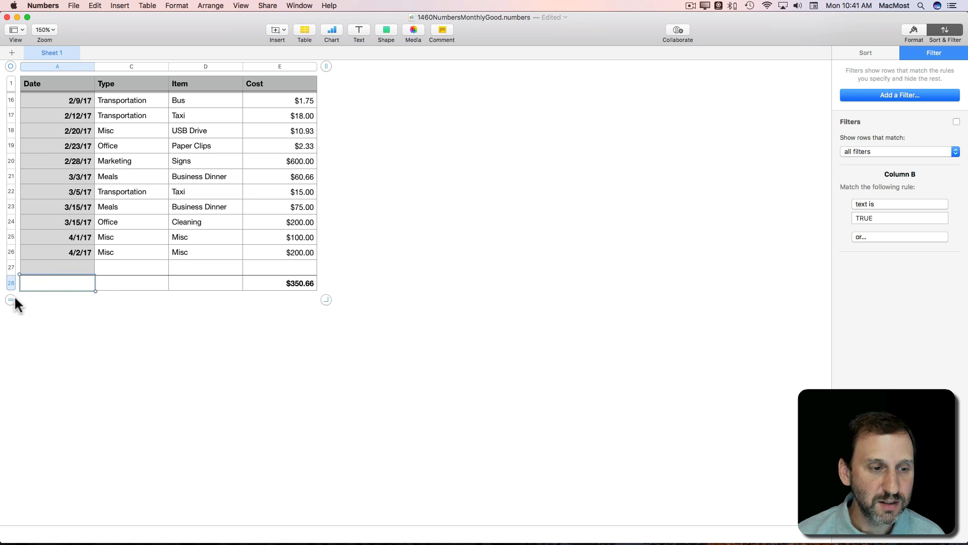
# Set the expense table to two footer rows and move the SUMIF total up to the first footer row's Cost cell
pyautogui.click(918, 35)
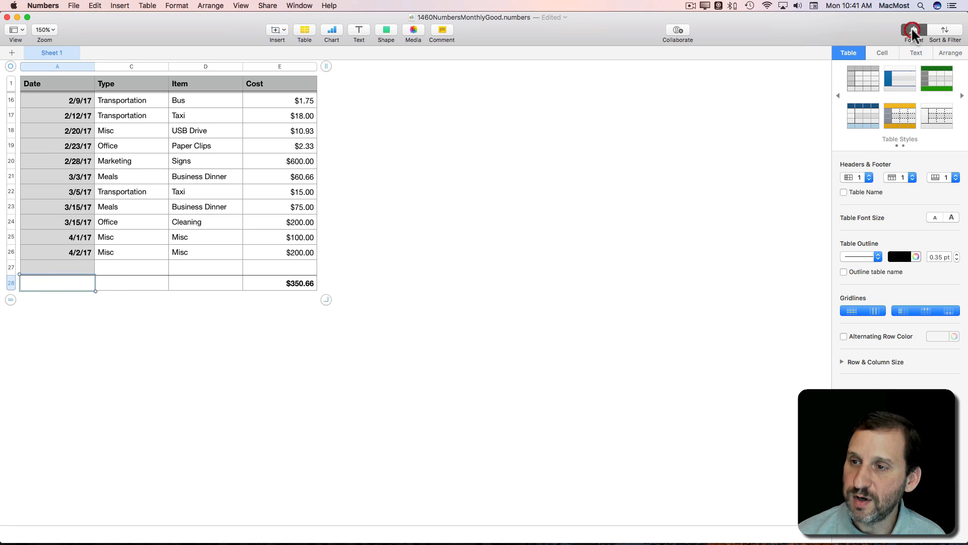
pyautogui.click(933, 183)
pyautogui.click(934, 186)
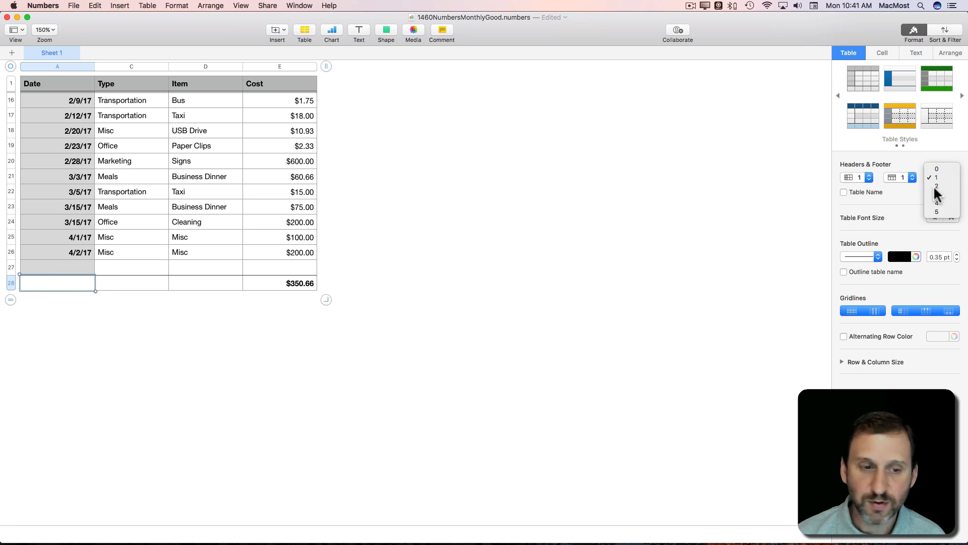
pyautogui.click(292, 286)
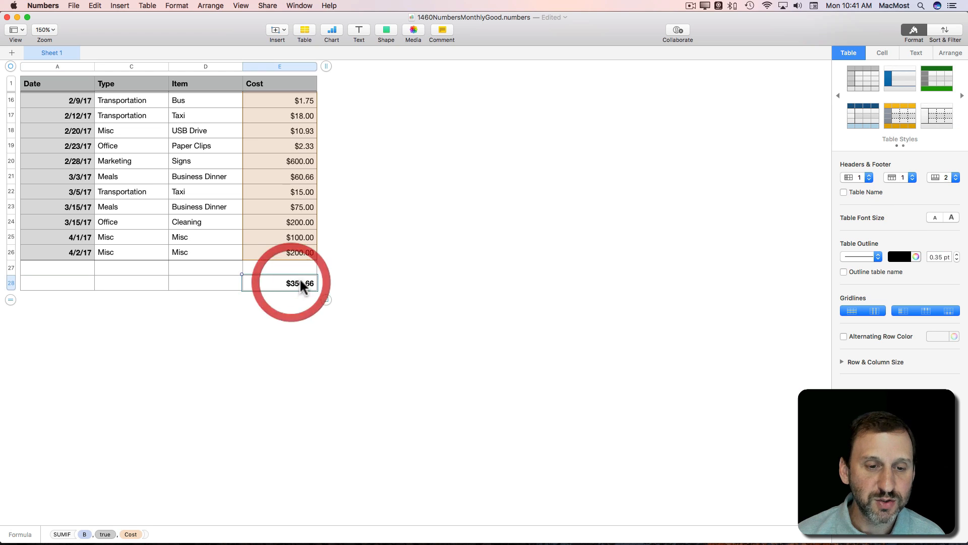
pyautogui.moveTo(297, 278); pyautogui.dragTo(290, 270)
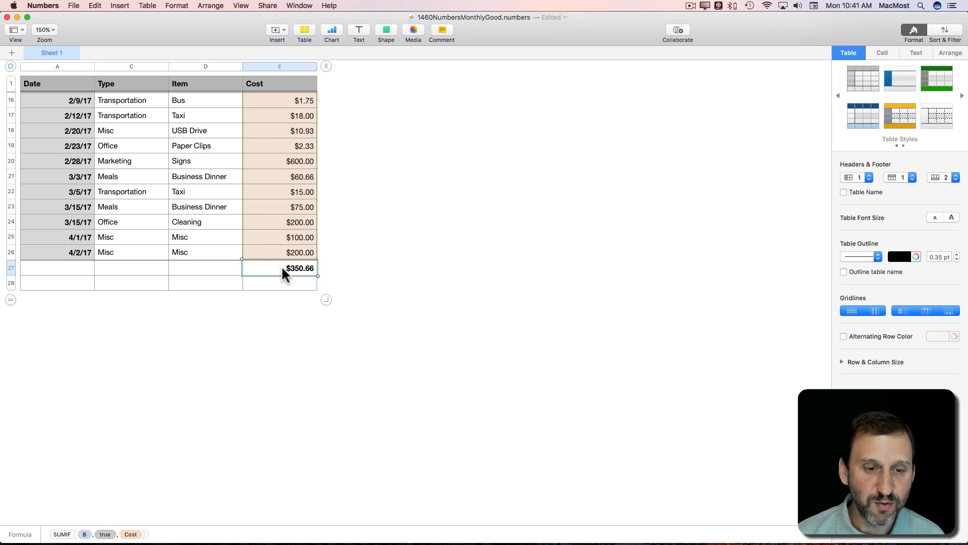
# Enter SUM(Cost) in the second footer row's Cost cell and review the formulas of both totals
pyautogui.click(294, 283)
pyautogui.write('=sum(')
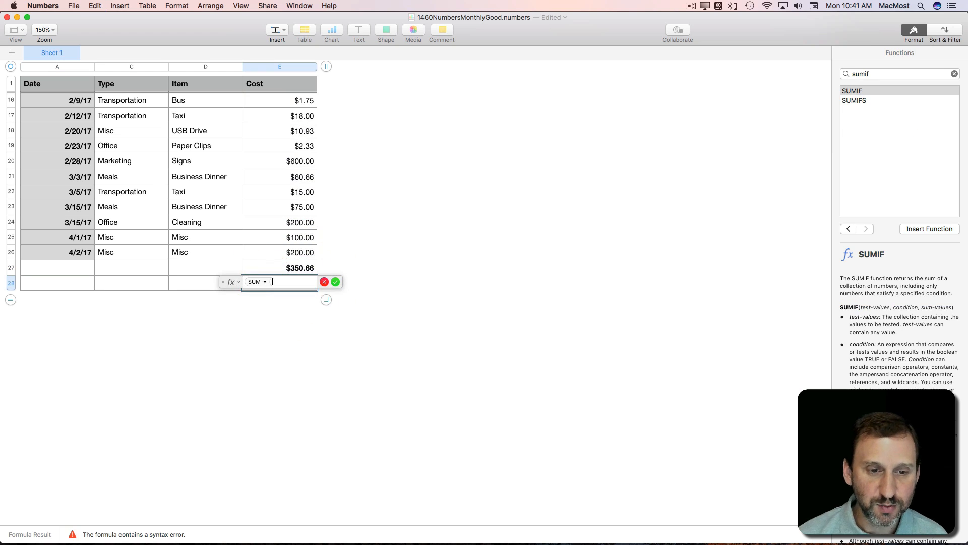
pyautogui.click(280, 66)
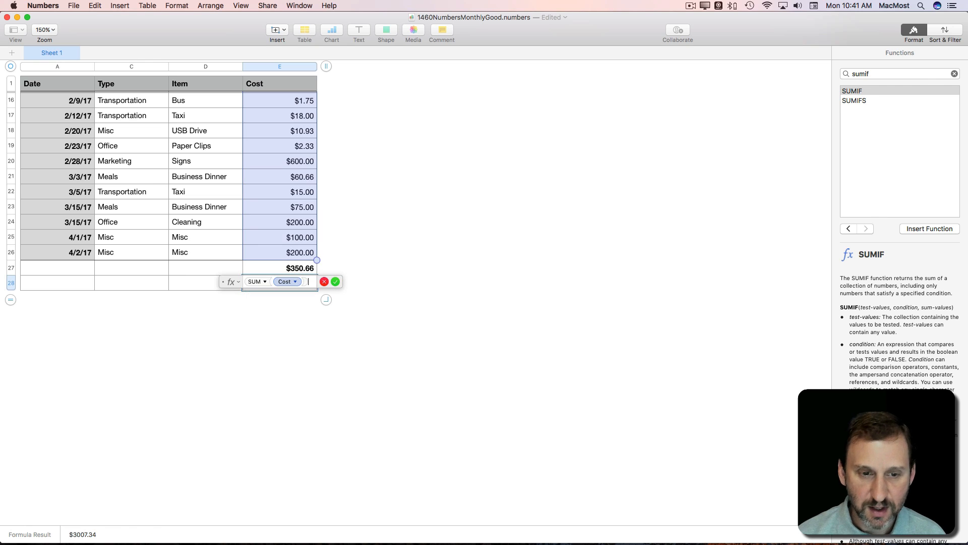
pyautogui.press('Return')
pyautogui.click(306, 270)
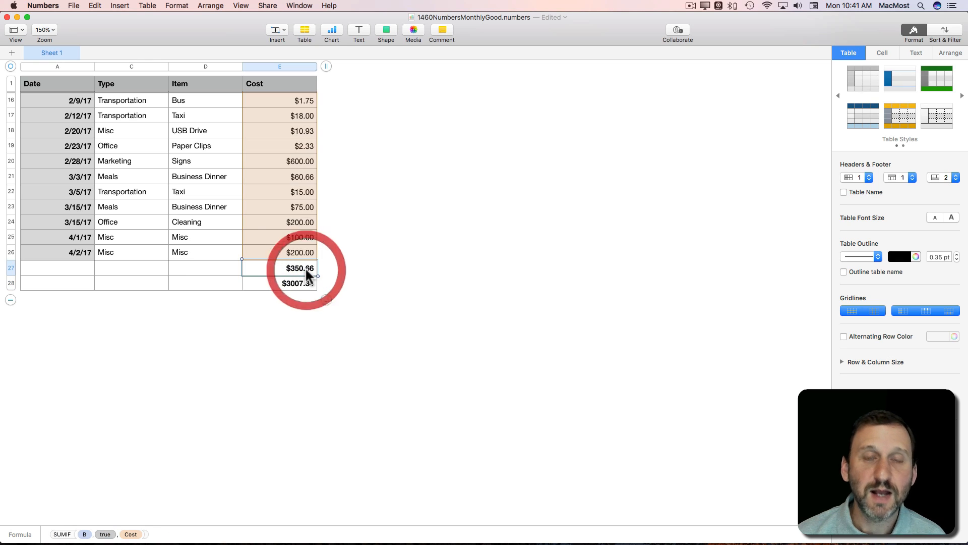
pyautogui.click(295, 285)
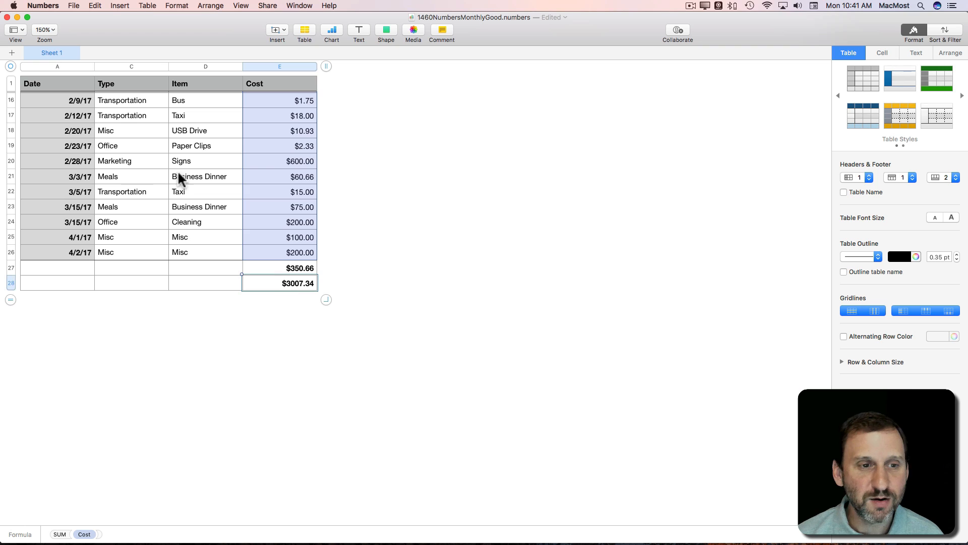
# Turn the expense table's filter back on with both footer totals in place
pyautogui.scroll(10, 148, 223)
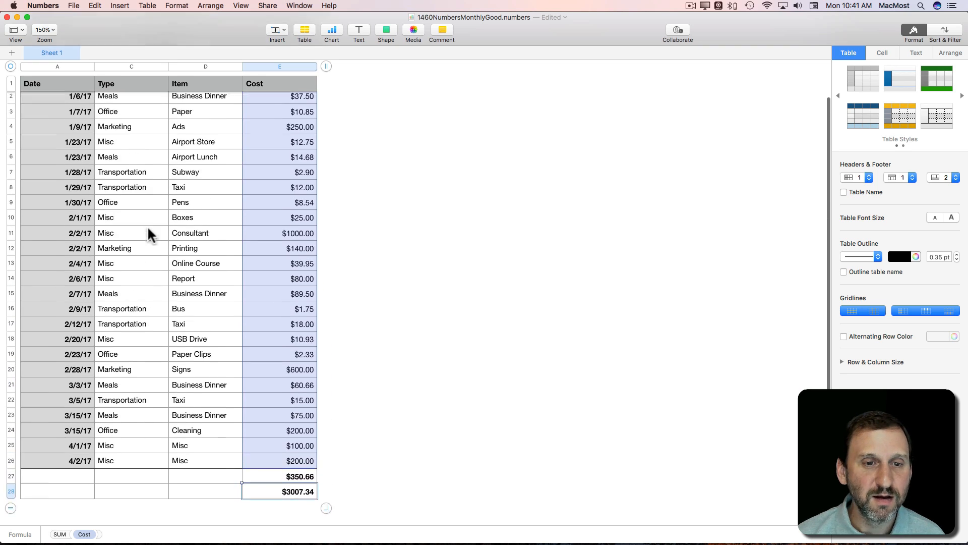
pyautogui.scroll(3, 150, 235)
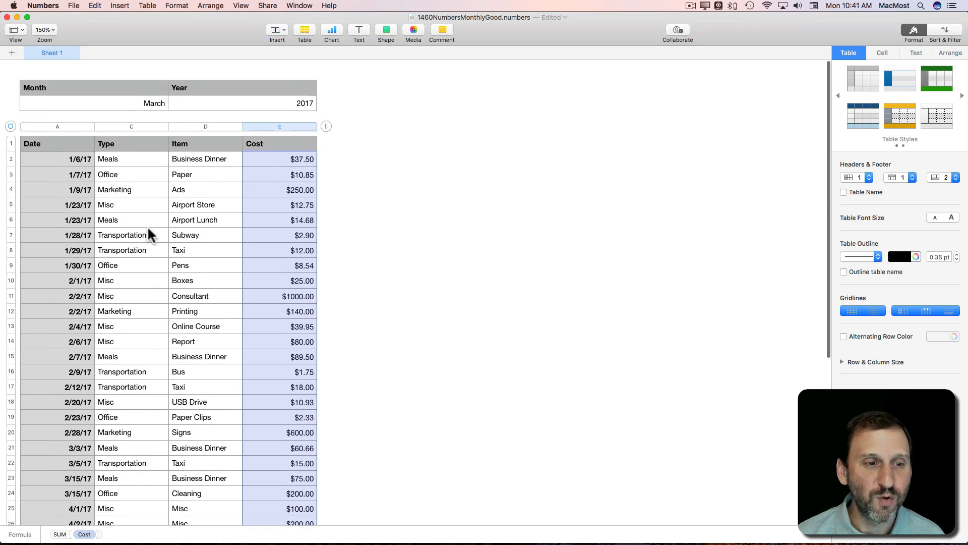
pyautogui.click(940, 35)
pyautogui.click(957, 122)
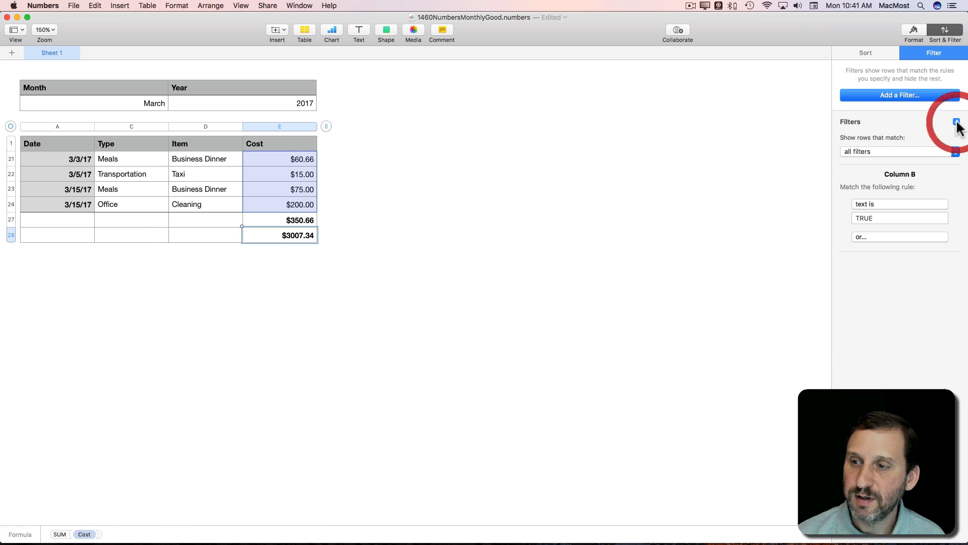